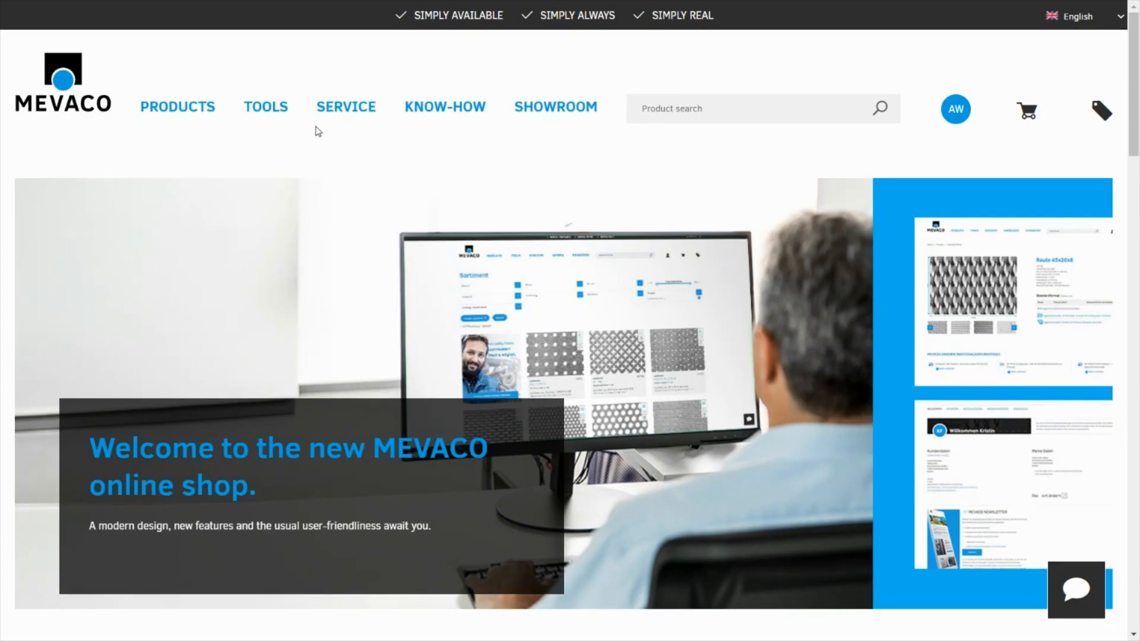
# - Go to the service range page of the MEVACO site and start the Product Designer
pyautogui.moveTo(330, 114)
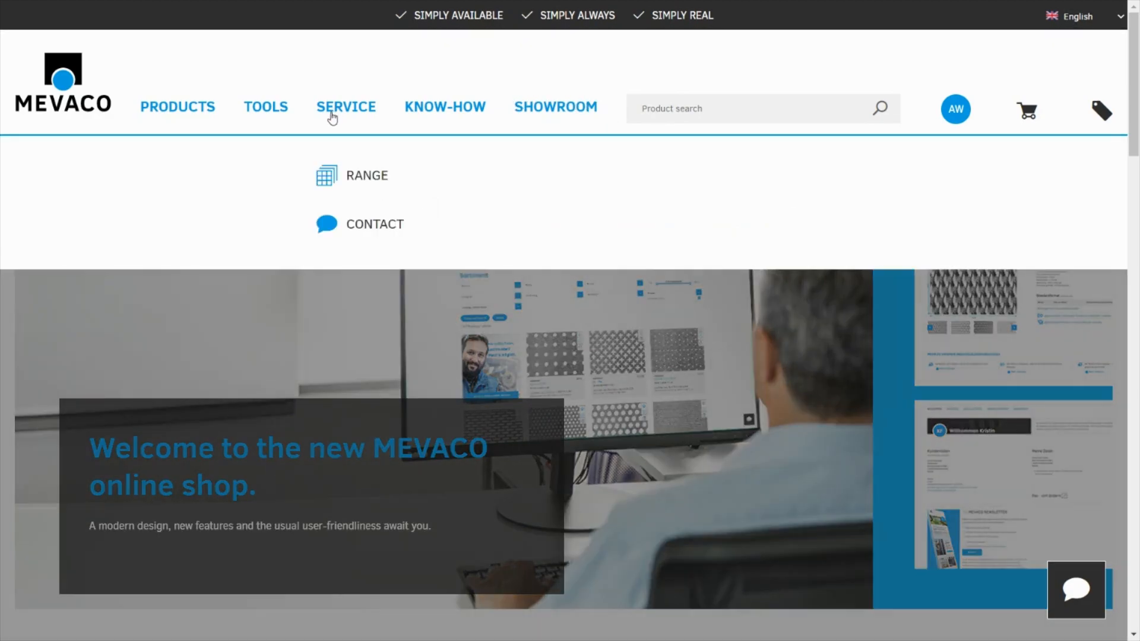
pyautogui.click(374, 178)
pyautogui.scroll(-5, 492, 416)
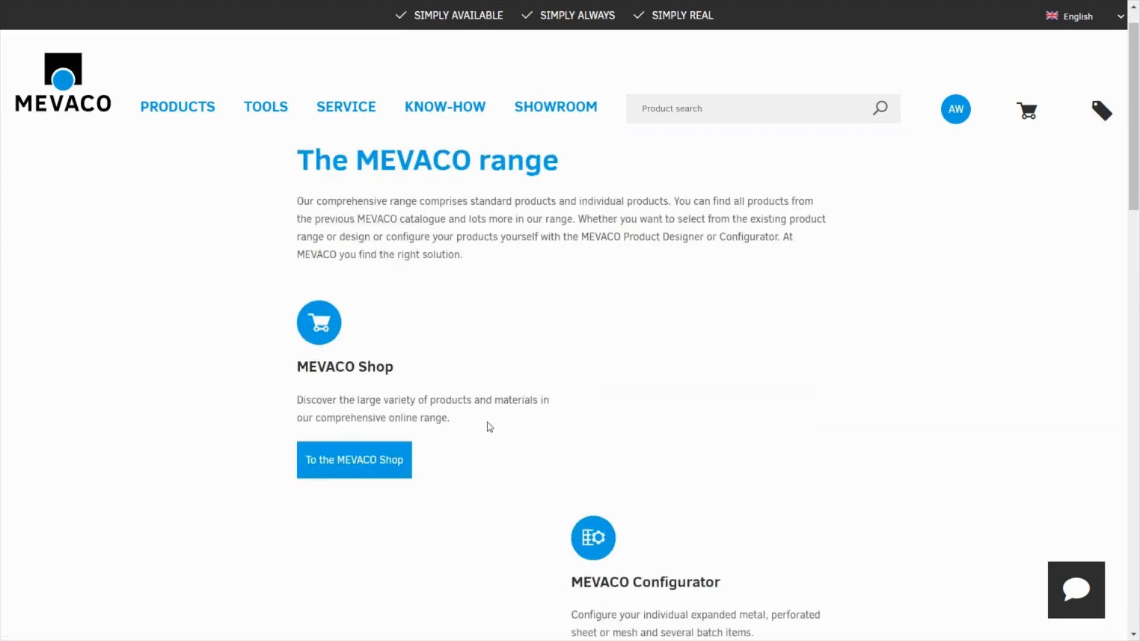
pyautogui.scroll(-2, 463, 308)
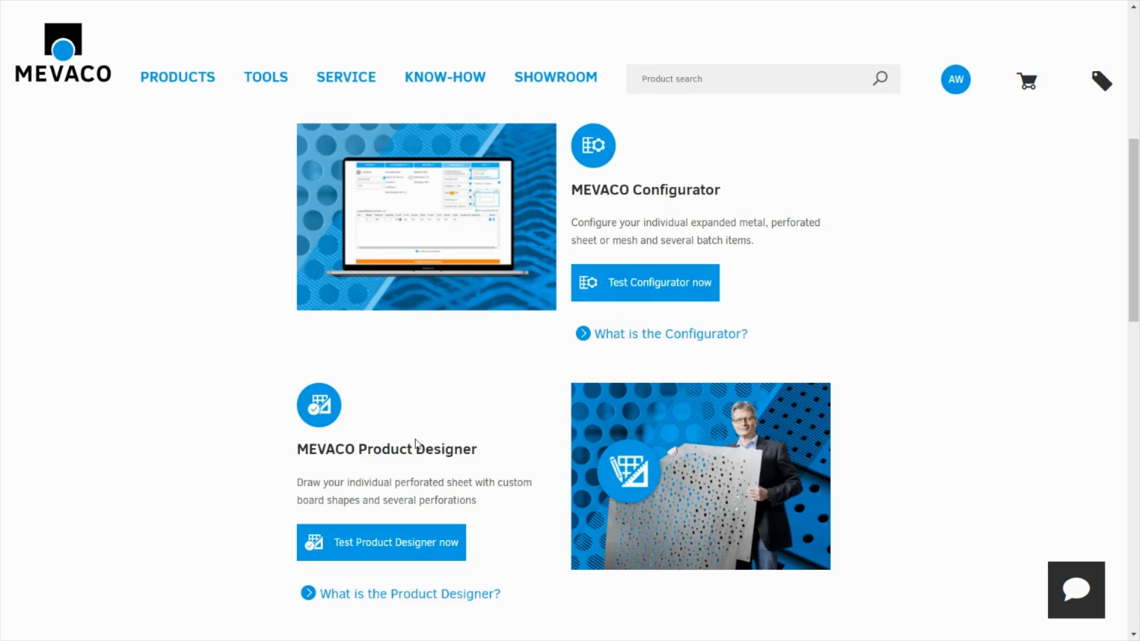
pyautogui.click(376, 544)
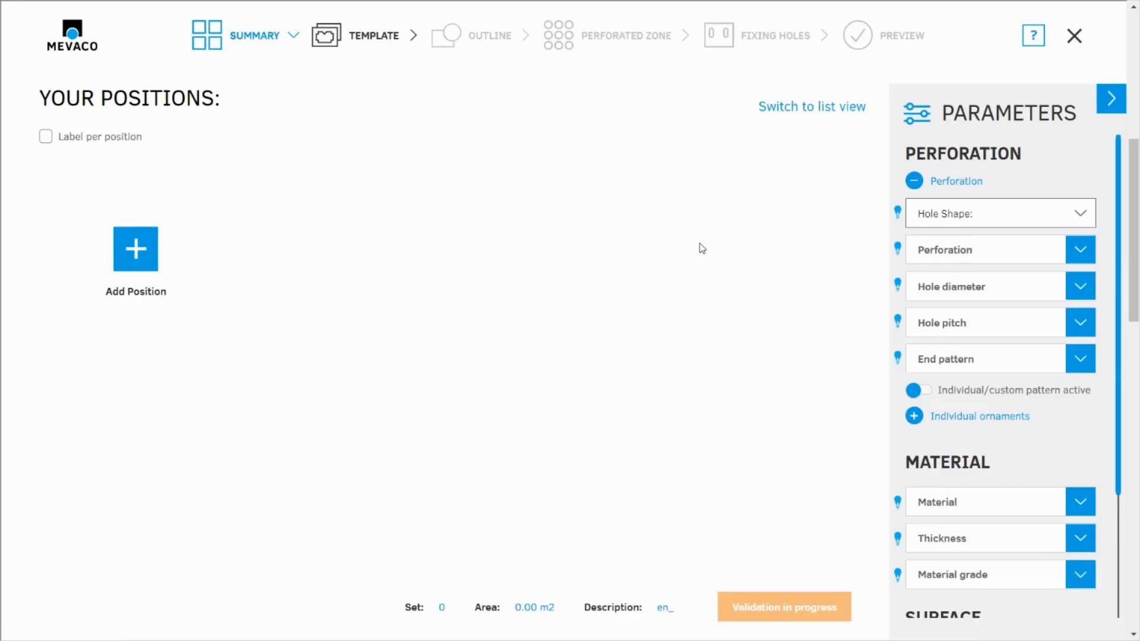
# - Set the hole shape to Round with the RT round holes staggered pitch perforation and a hole diameter of 4
pyautogui.click(1060, 219)
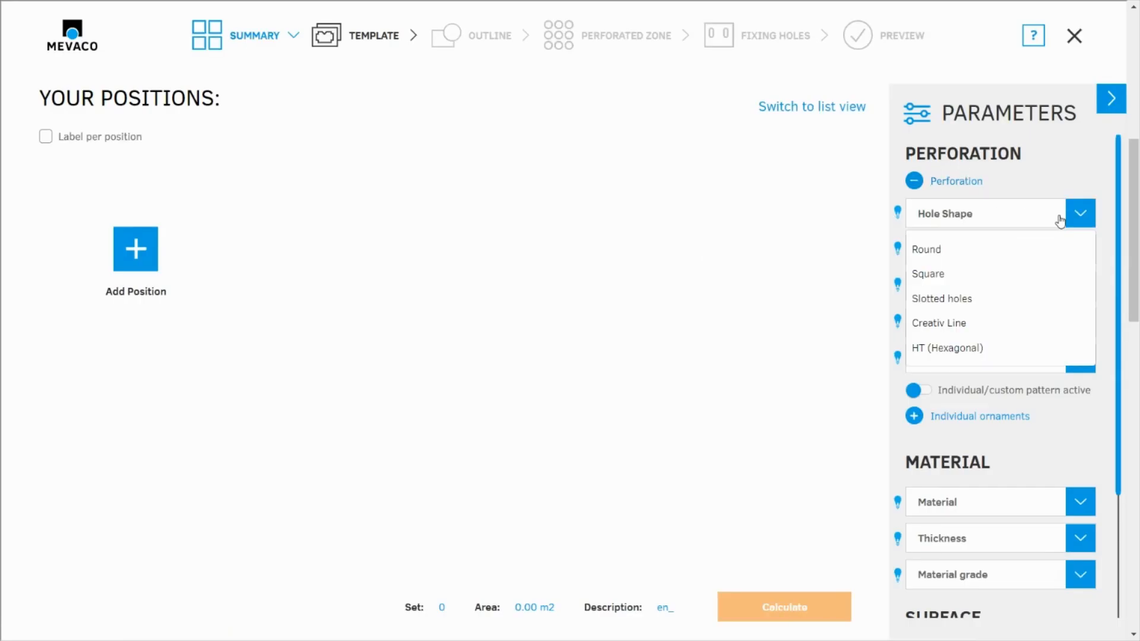
pyautogui.click(932, 250)
pyautogui.click(944, 254)
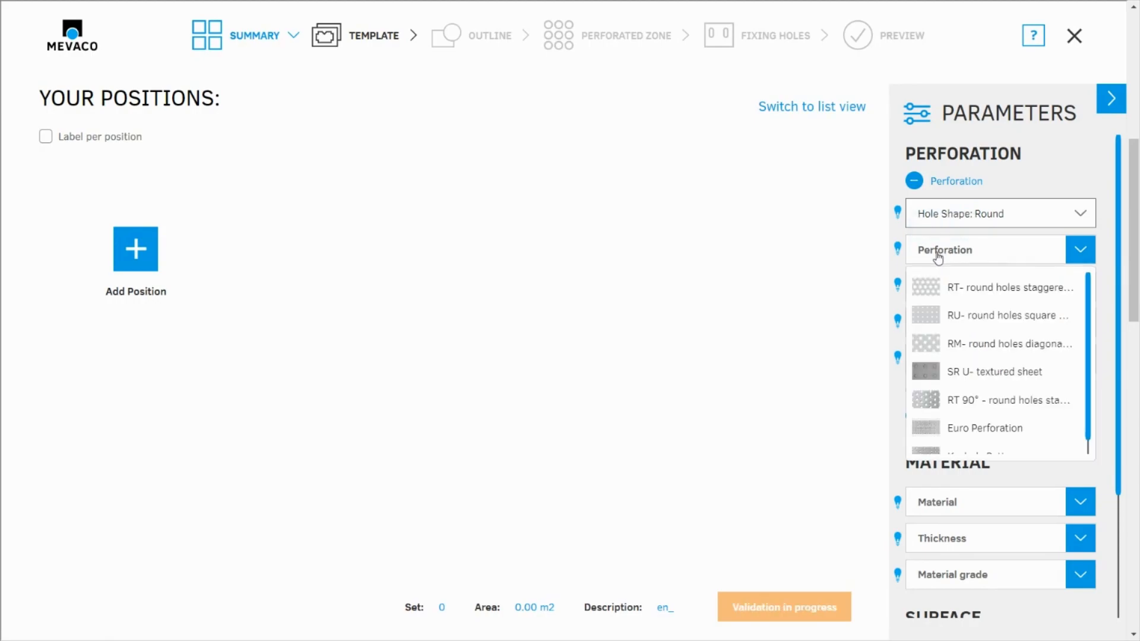
pyautogui.click(987, 292)
pyautogui.click(990, 293)
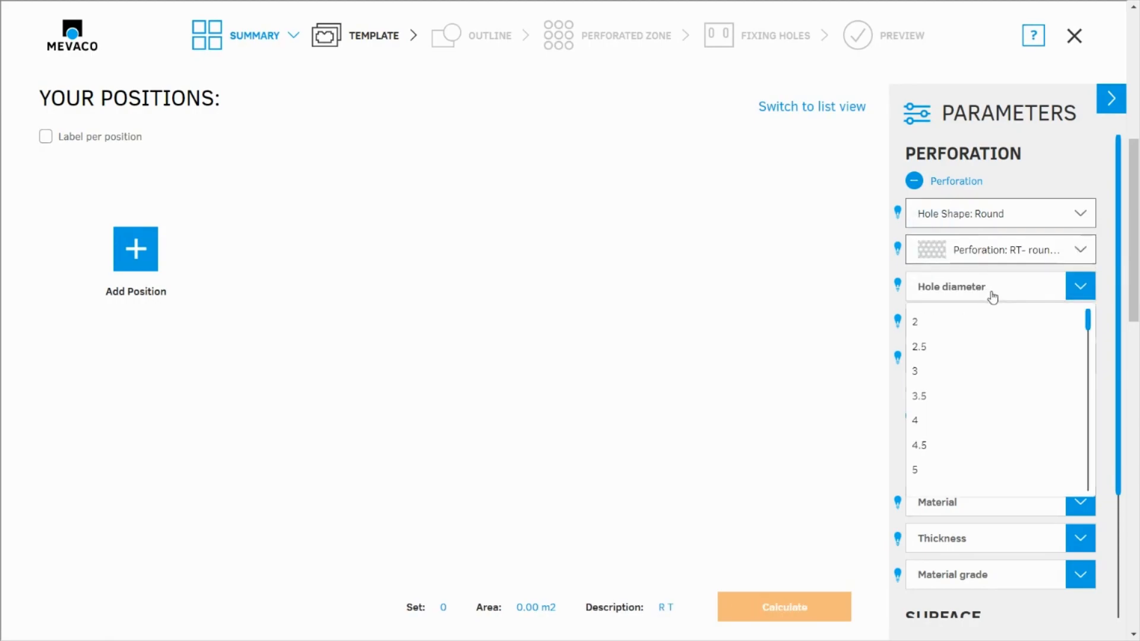
pyautogui.click(946, 418)
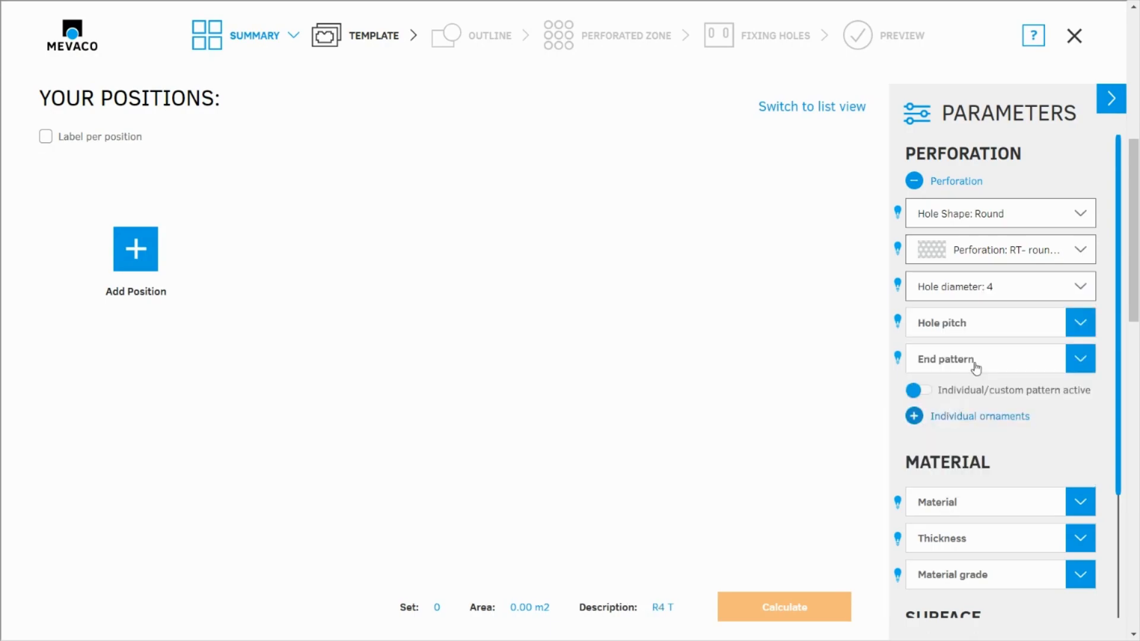
# - Set the hole pitch to 18 and the end pattern to finished pattern
pyautogui.click(962, 323)
pyautogui.scroll(-2, 963, 512)
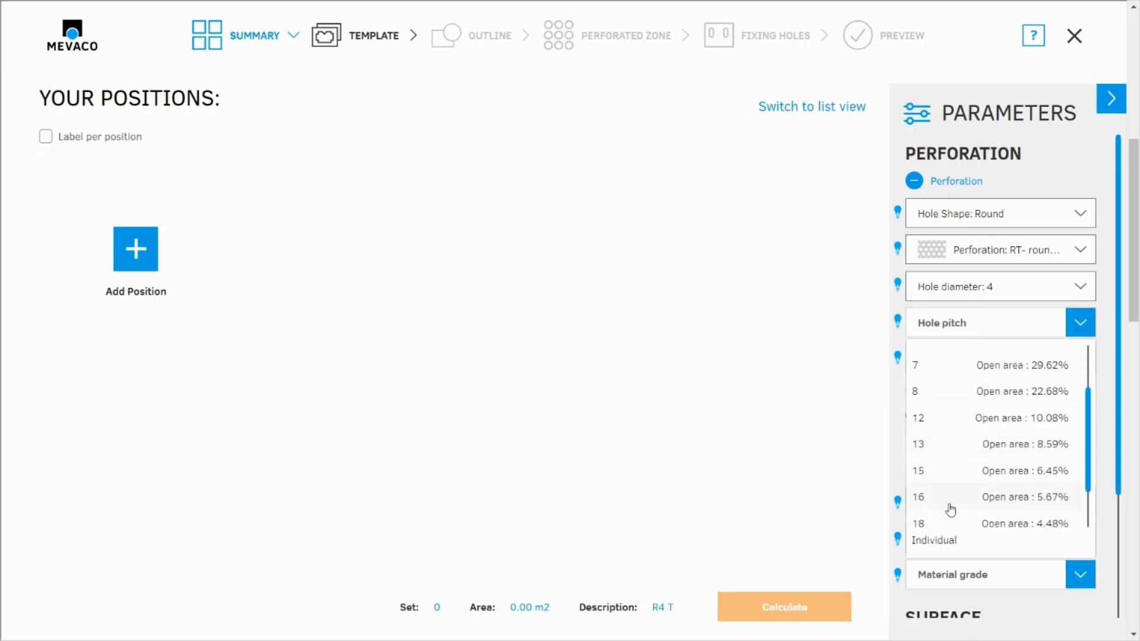
pyautogui.click(942, 520)
pyautogui.click(963, 361)
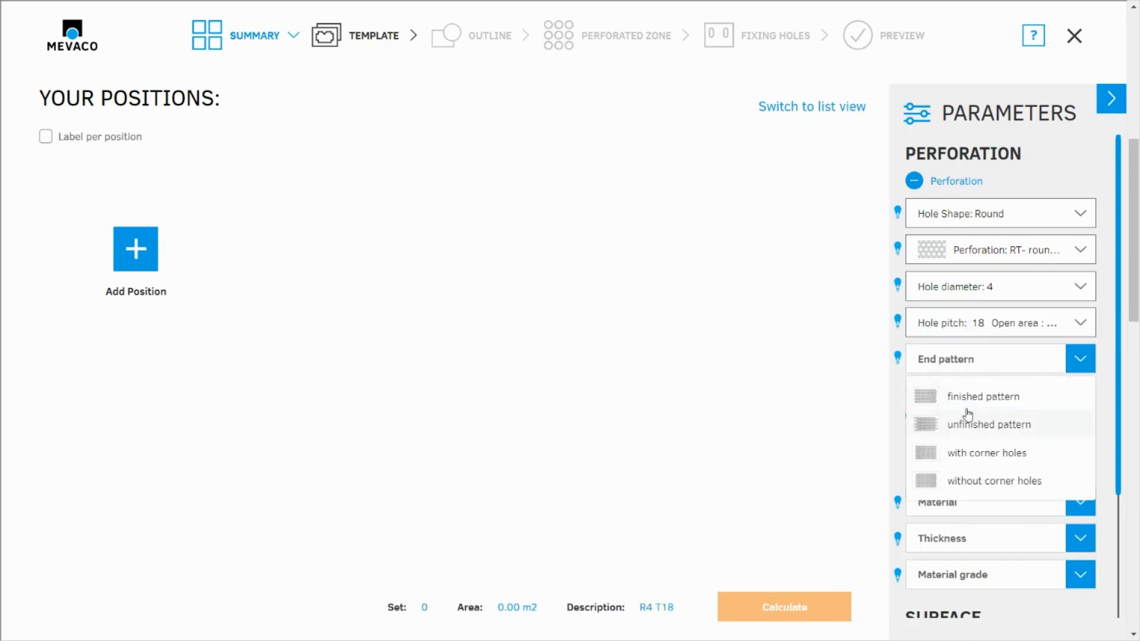
pyautogui.click(963, 378)
# - Set the material to steel and its thickness to 1.5
pyautogui.click(974, 503)
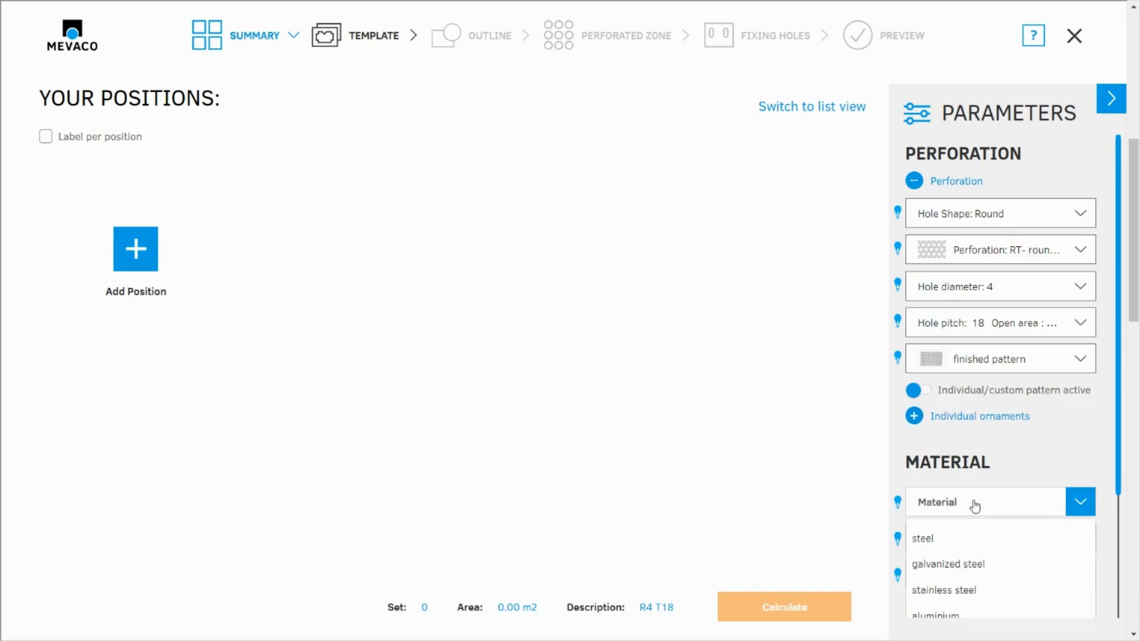
pyautogui.click(949, 540)
pyautogui.click(969, 538)
pyautogui.scroll(-3, 956, 603)
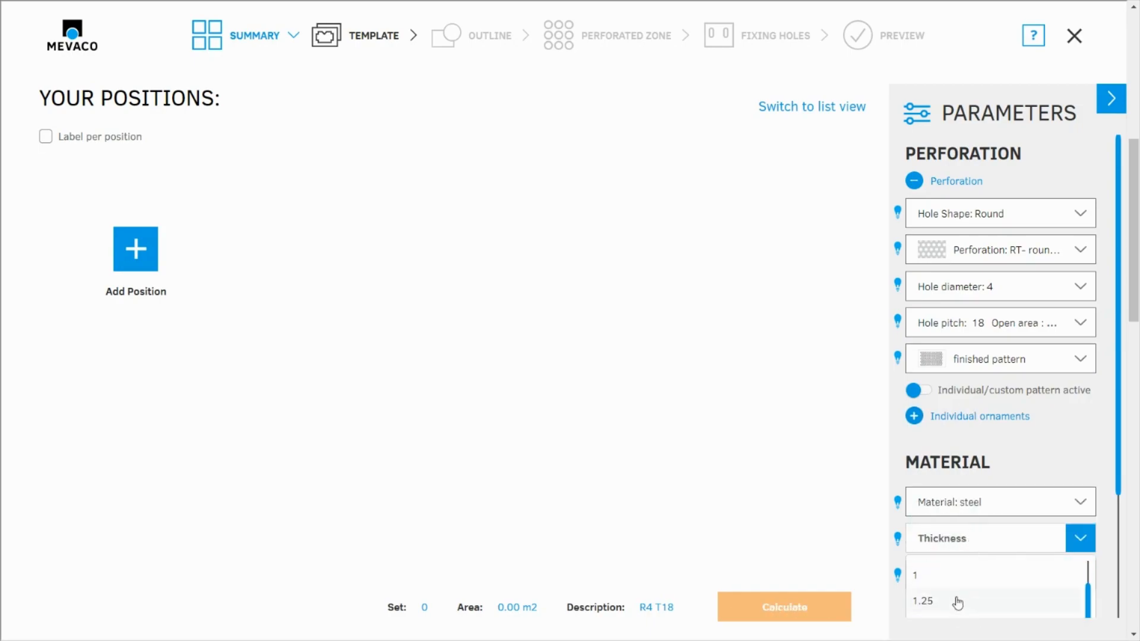
pyautogui.click(948, 558)
# - Set the surface treatment to Without further treatment
pyautogui.scroll(-2, 962, 515)
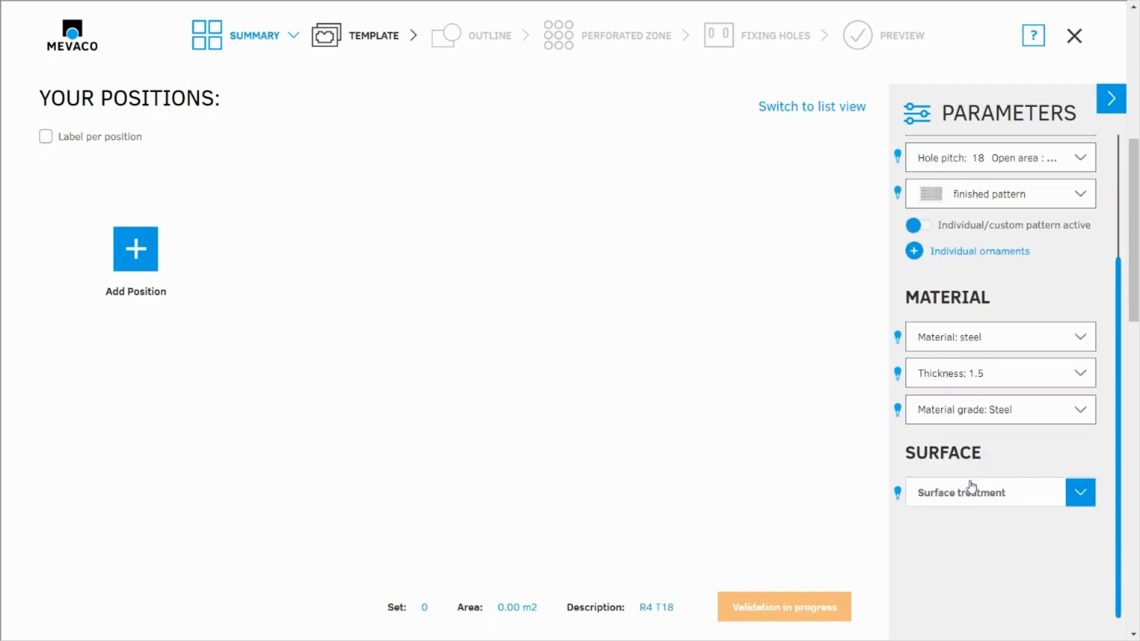
pyautogui.click(970, 492)
pyautogui.click(951, 528)
# - Read the error and hint details for the parameters, and set the hole pitch to an Individual value of 18
pyautogui.scroll(3, 1039, 402)
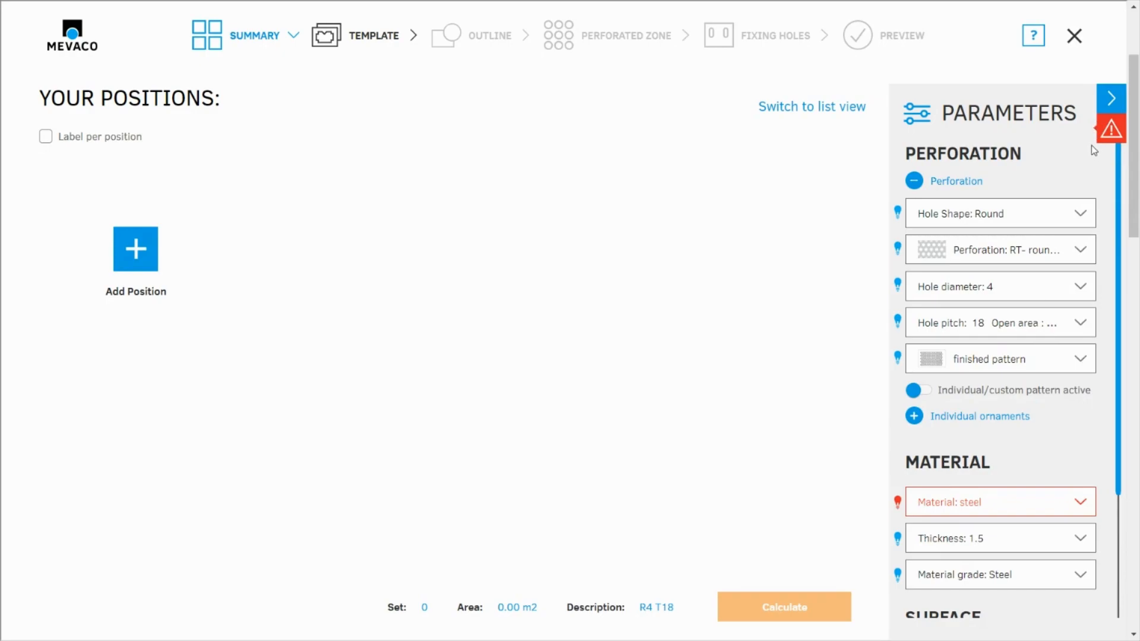
pyautogui.click(1111, 130)
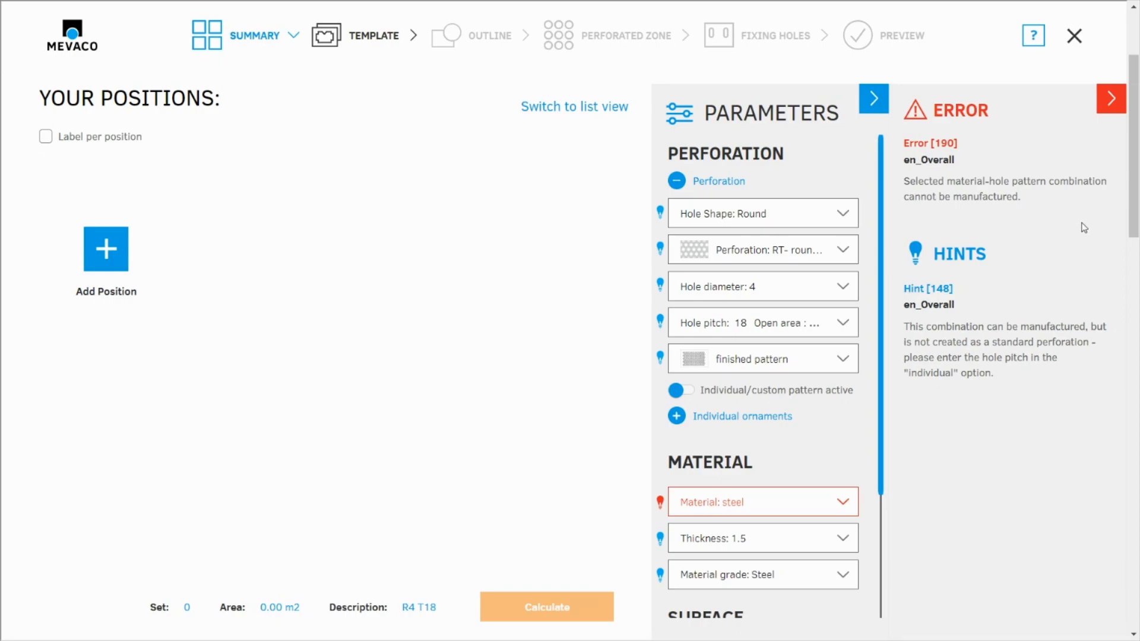
pyautogui.click(1112, 99)
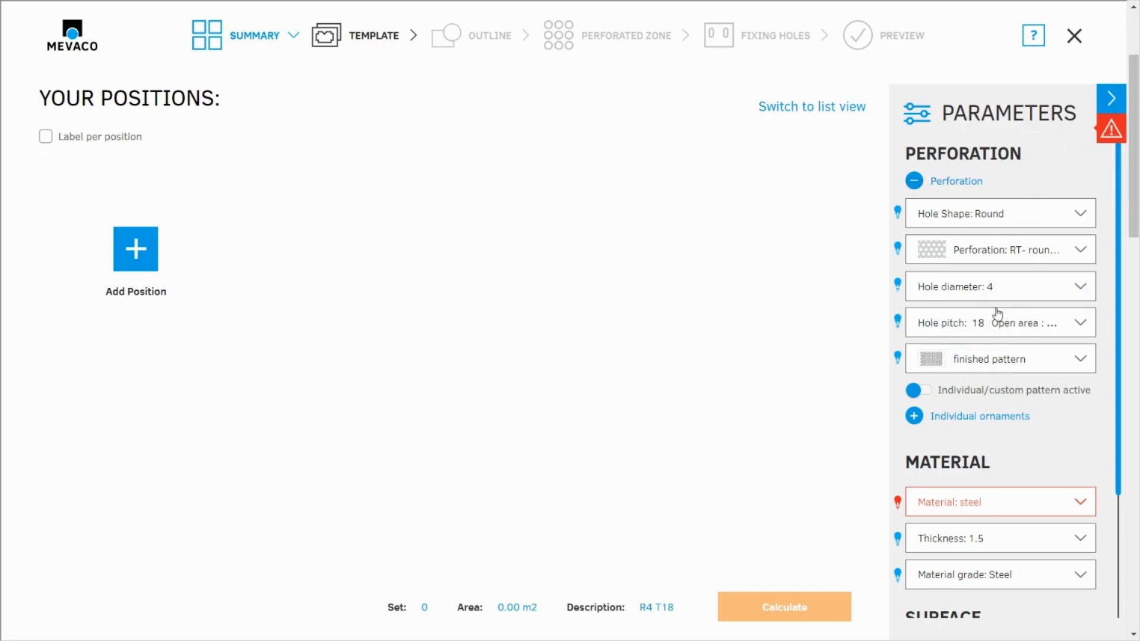
pyautogui.click(969, 329)
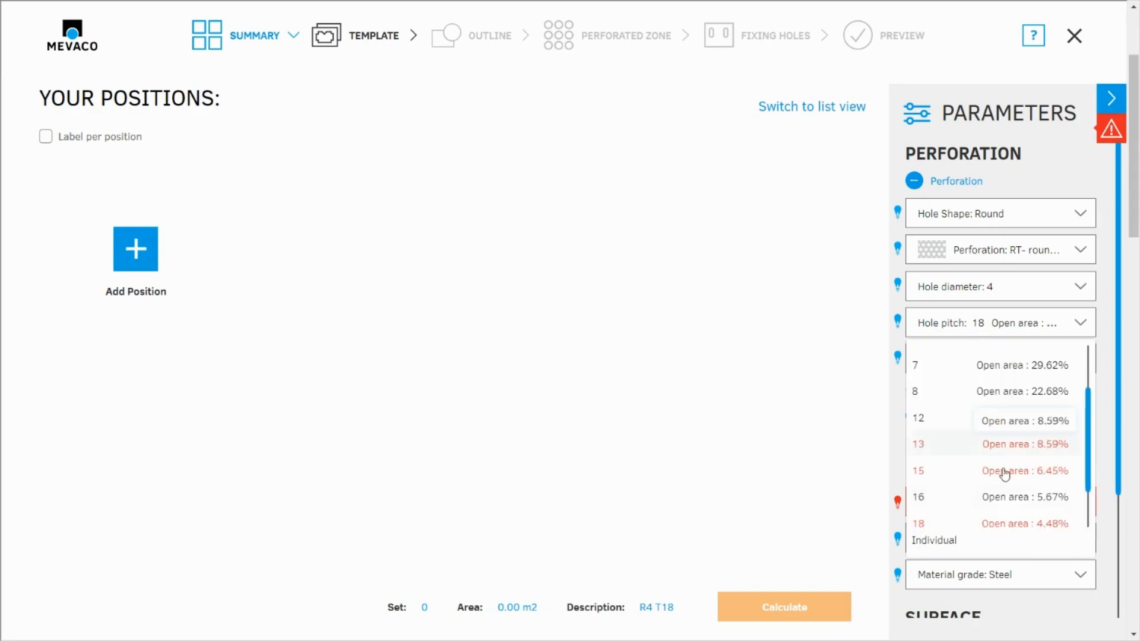
pyautogui.click(953, 543)
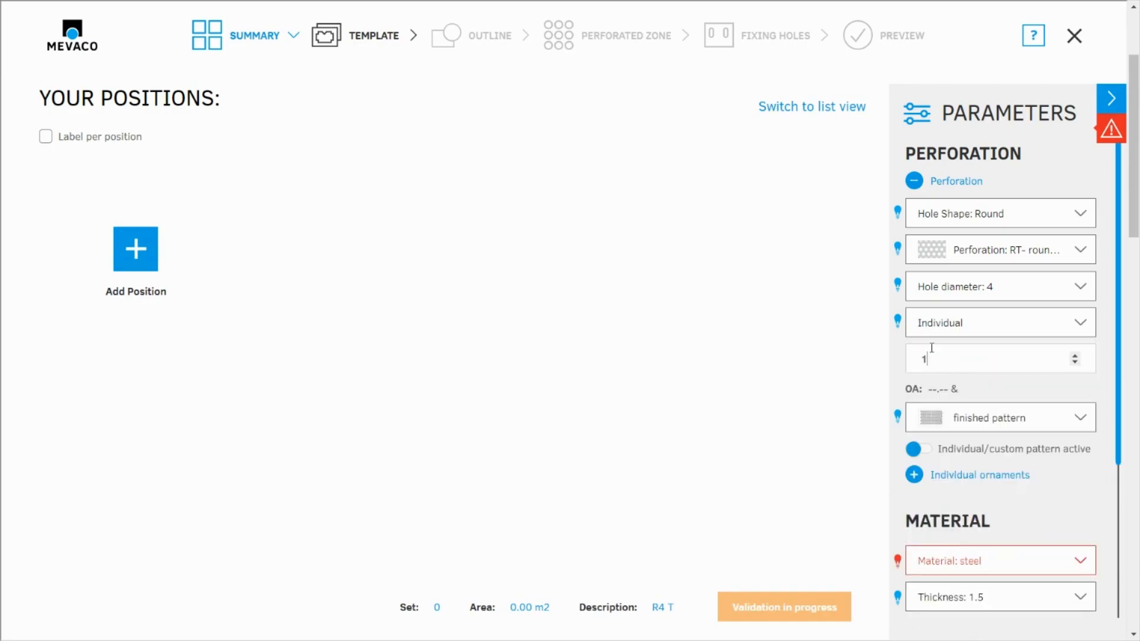
pyautogui.click(772, 453)
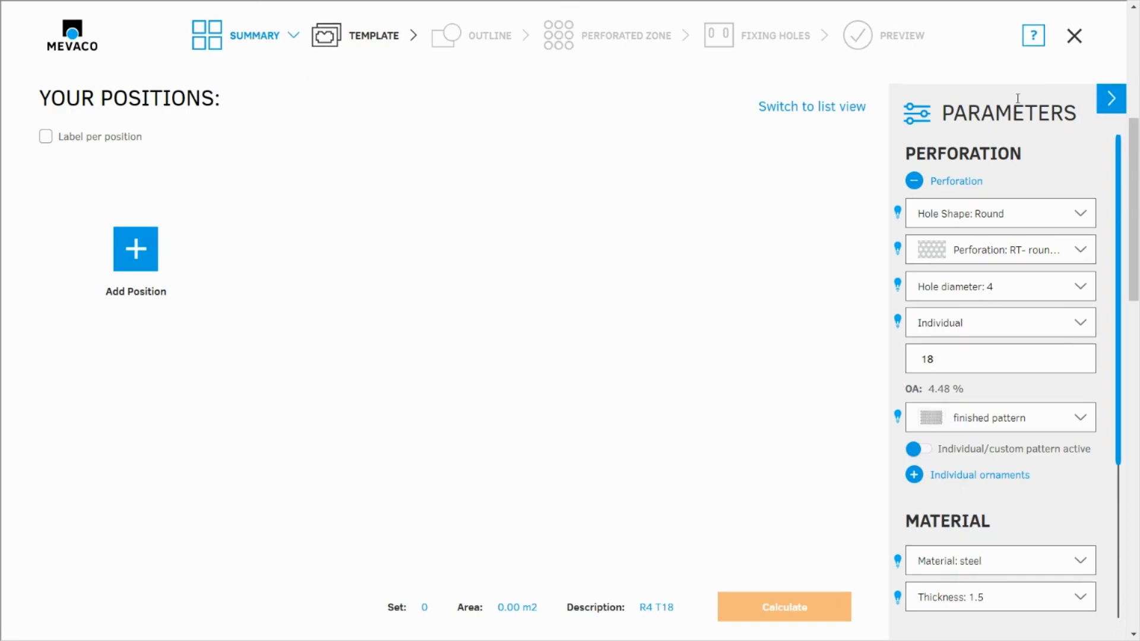
# - Set the hole diameter to 3 and the hole pitch to the standard value 5
pyautogui.click(959, 293)
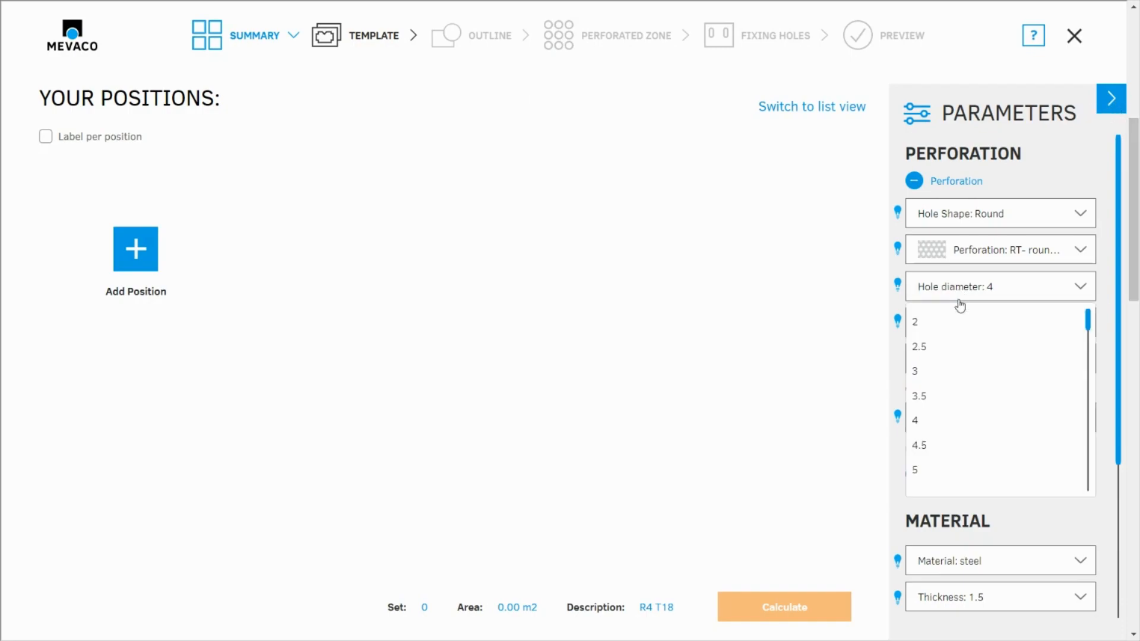
pyautogui.click(930, 374)
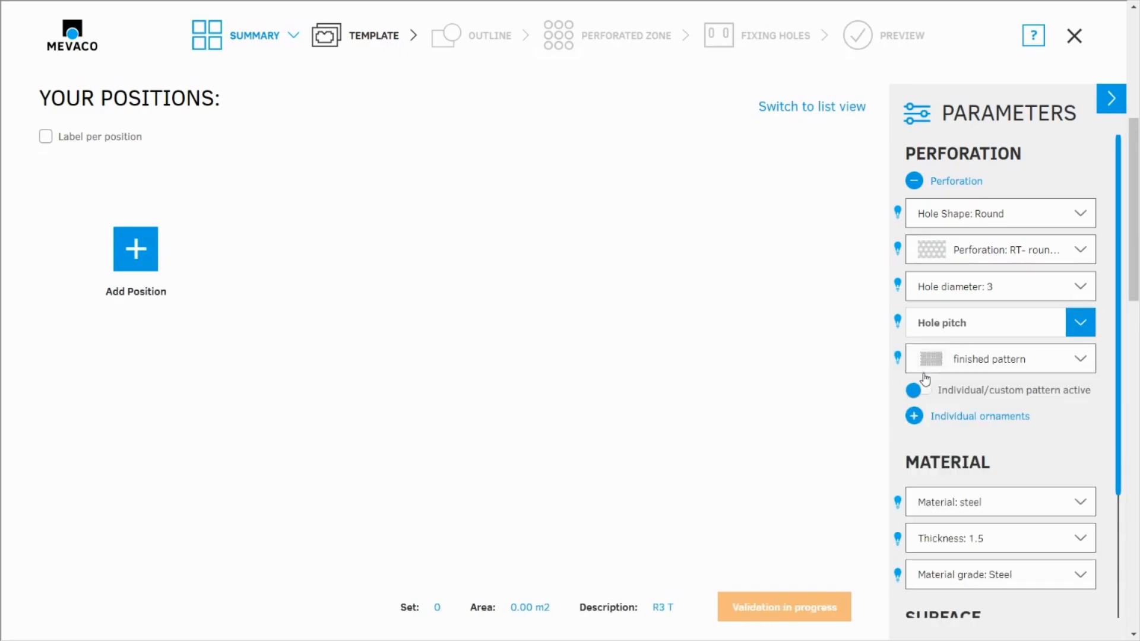
pyautogui.click(946, 324)
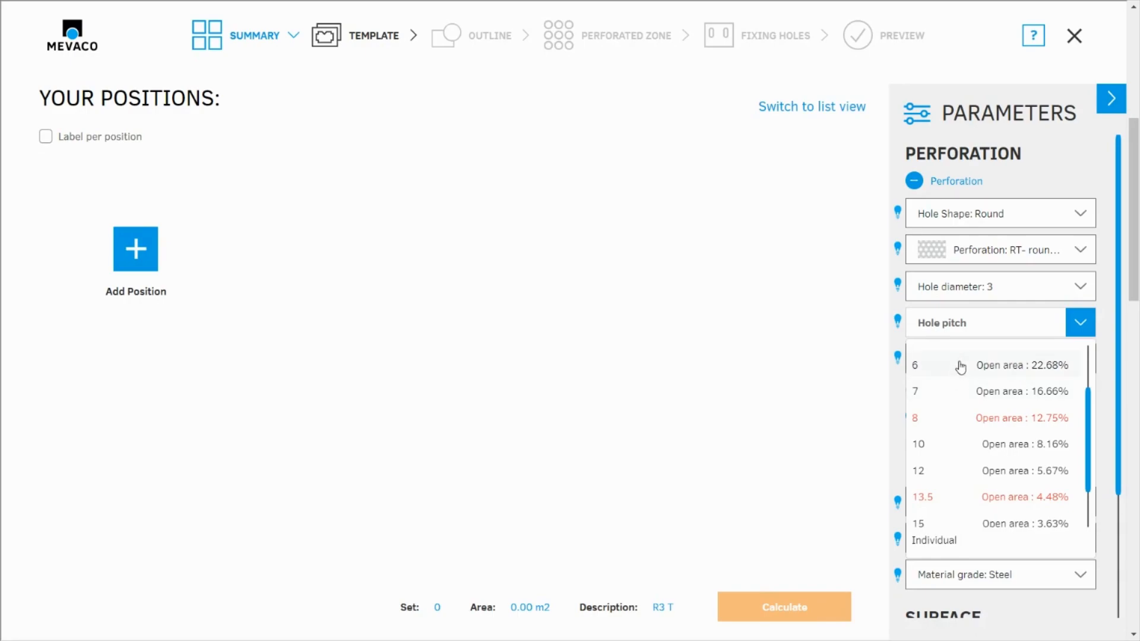
pyautogui.scroll(1, 954, 386)
pyautogui.click(945, 418)
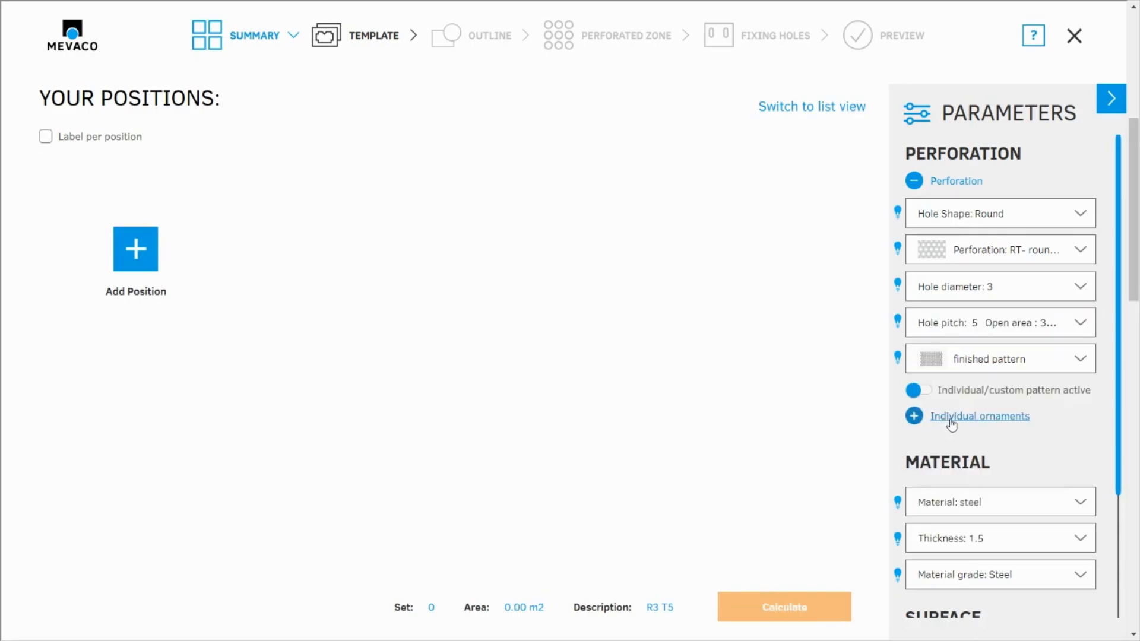
# - Set the material to stainless steel and its thickness to 1.5
pyautogui.click(982, 515)
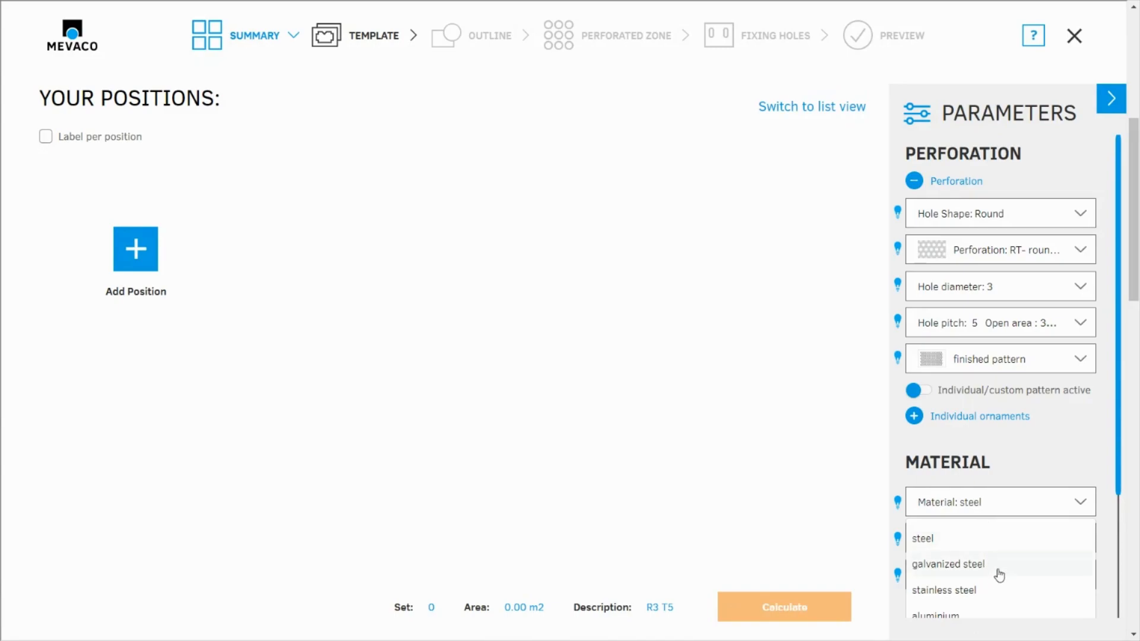
pyautogui.scroll(-3, 1000, 576)
pyautogui.click(955, 441)
pyautogui.click(955, 396)
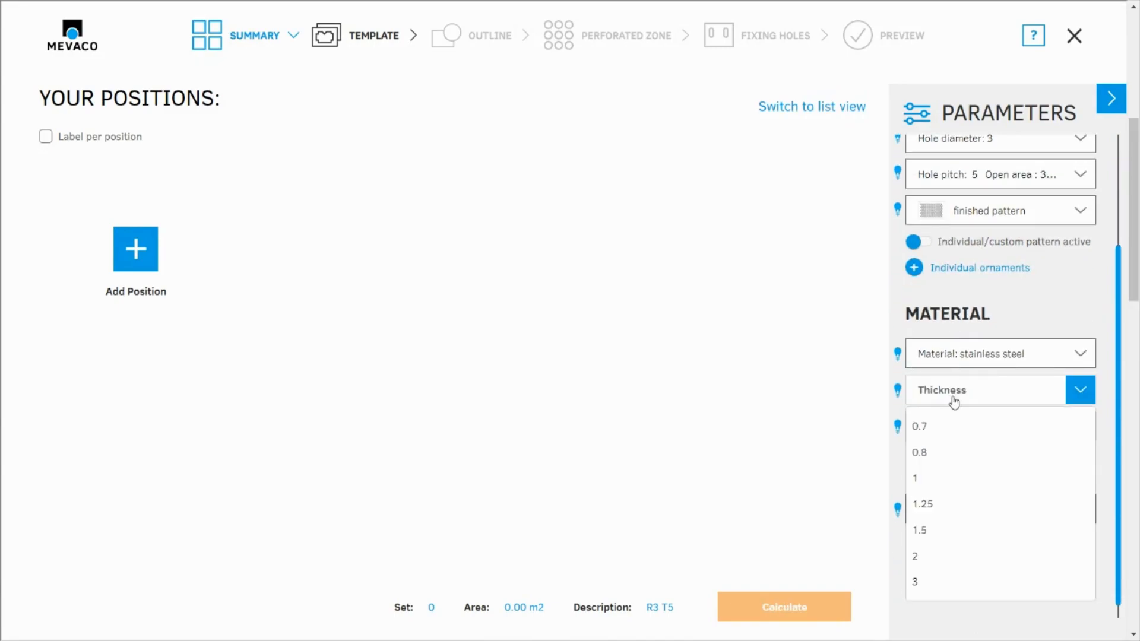
pyautogui.click(968, 528)
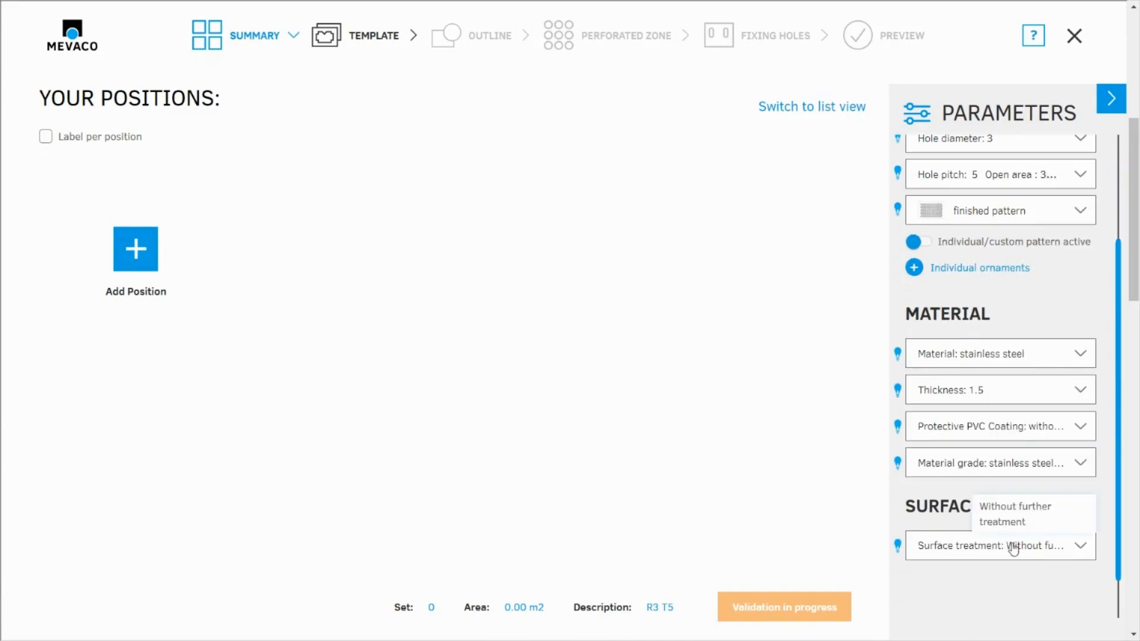
# - Add a position from the MEVACO basic rectangle template with one perforated zone, sized 1250 by 800 mm with 50 mm borders
pyautogui.click(139, 258)
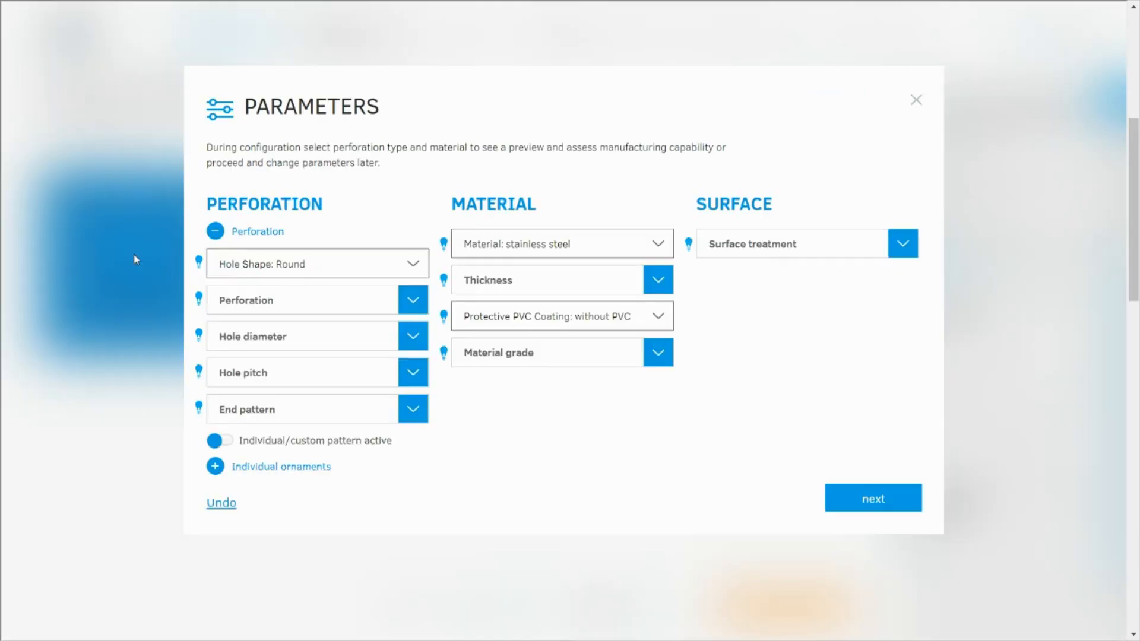
pyautogui.click(872, 498)
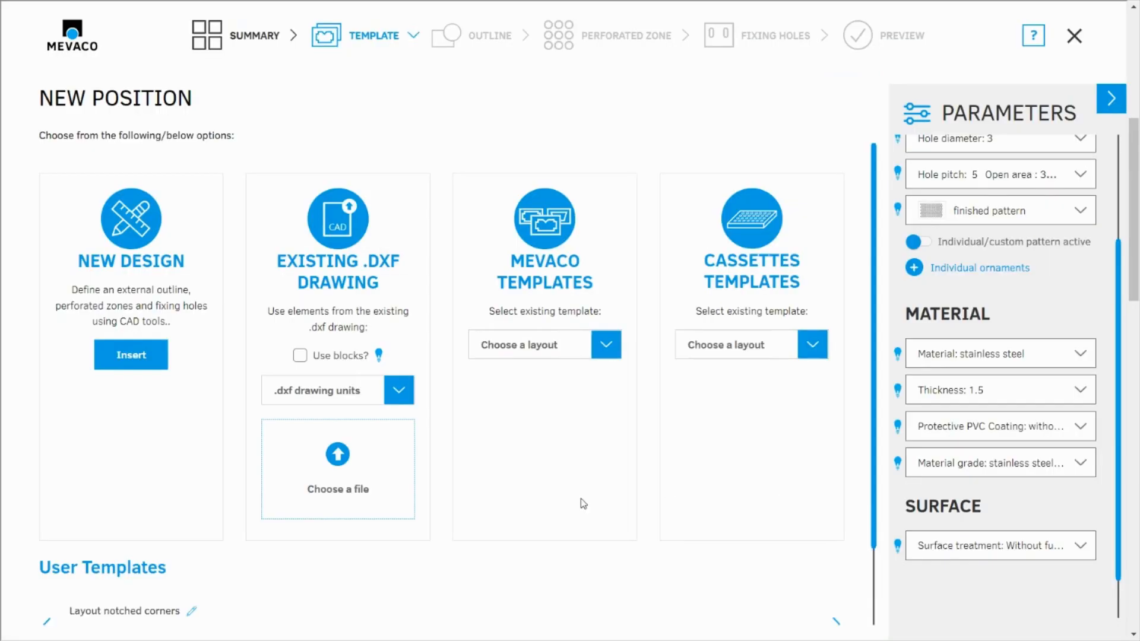
pyautogui.click(567, 353)
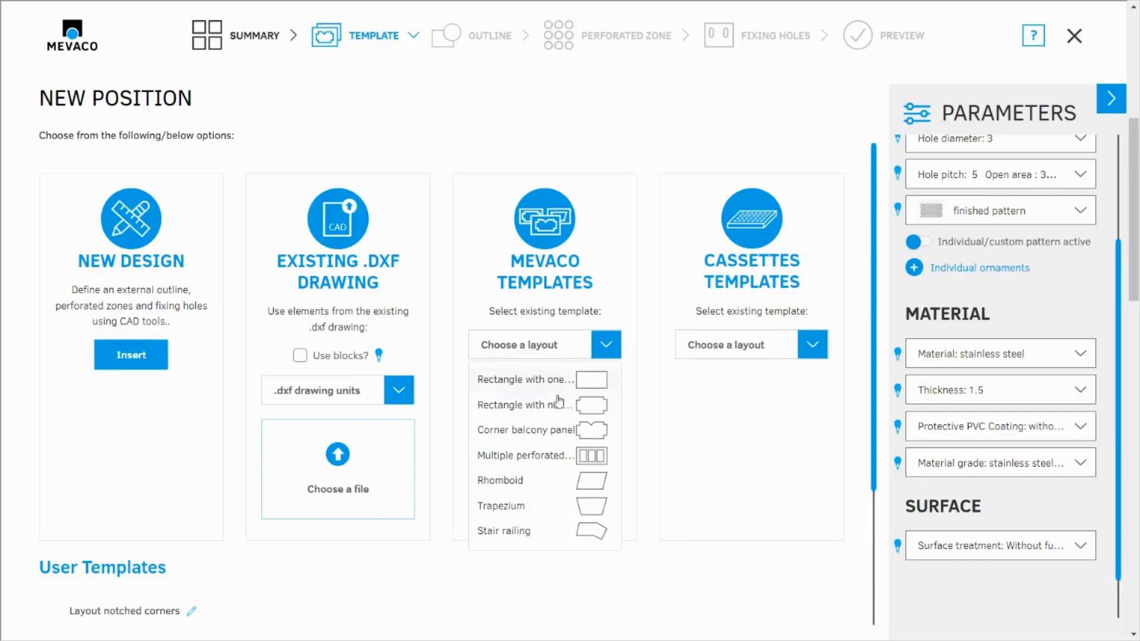
pyautogui.click(487, 380)
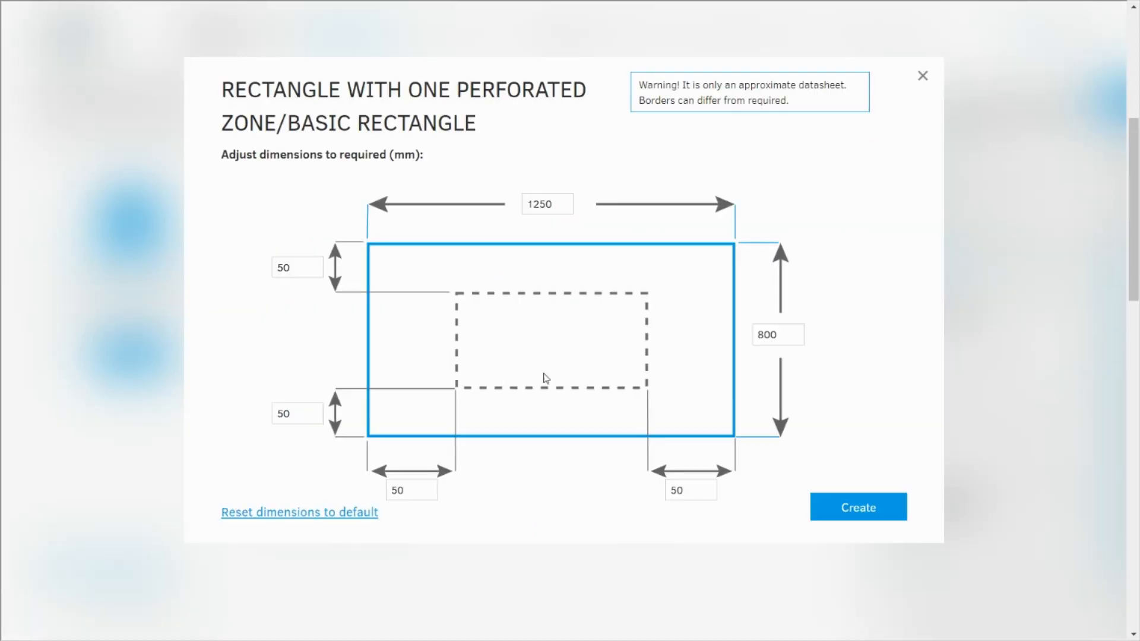
pyautogui.click(855, 508)
# - In the perforated zone stage, hide the grid and cut a circle out of the zone, centred at about x 283, y 533 mm
pyautogui.click(612, 33)
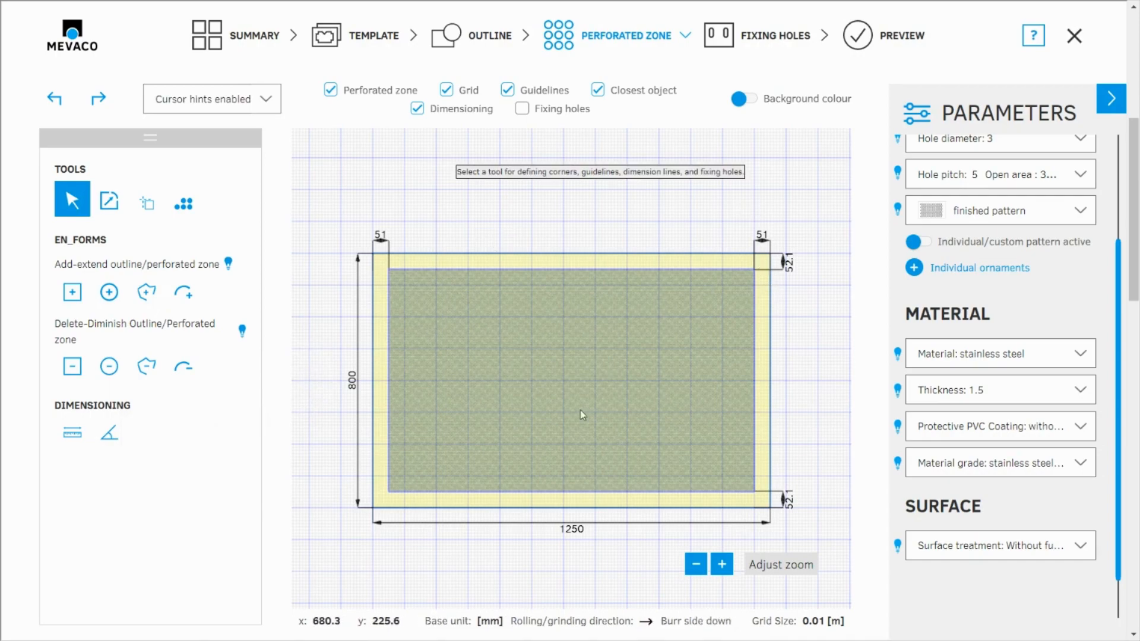
pyautogui.click(447, 91)
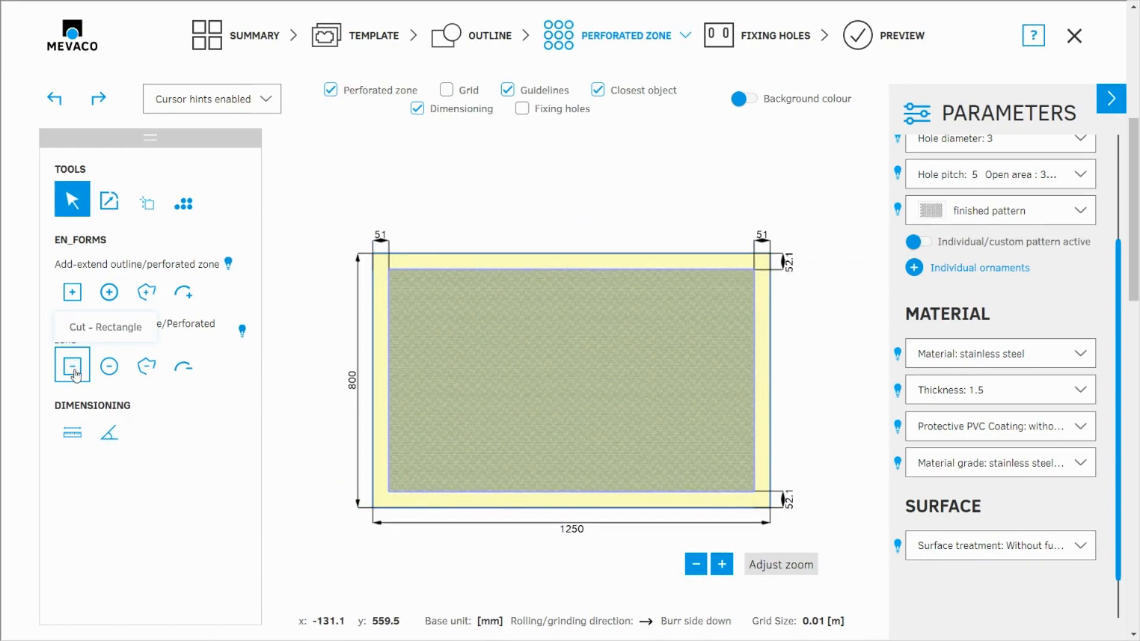
pyautogui.click(73, 380)
pyautogui.click(372, 356)
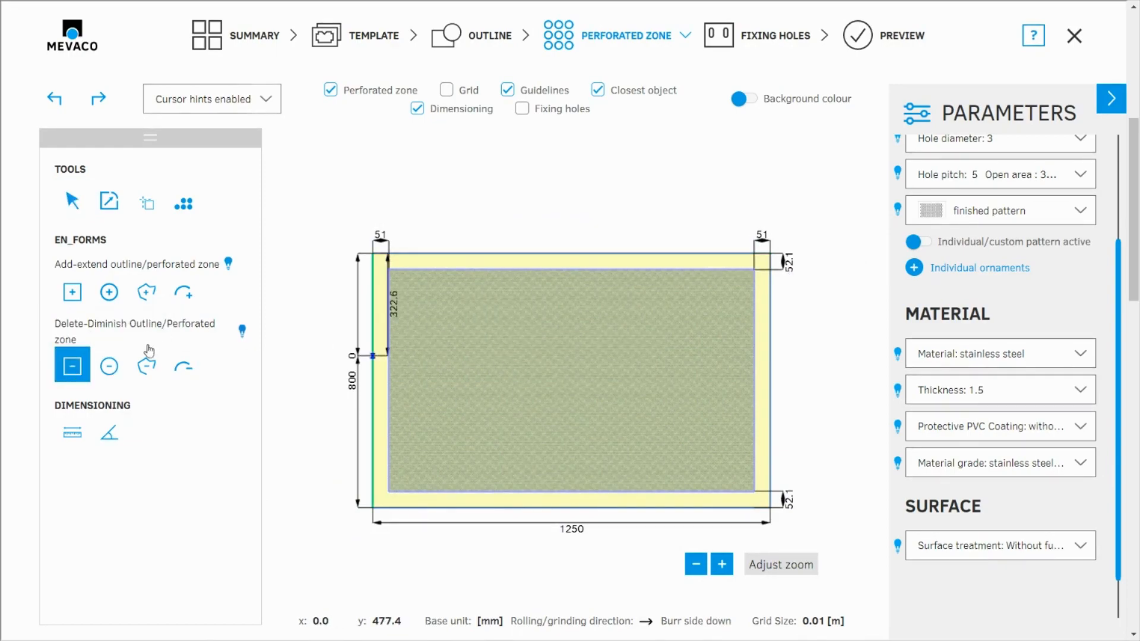
pyautogui.click(119, 369)
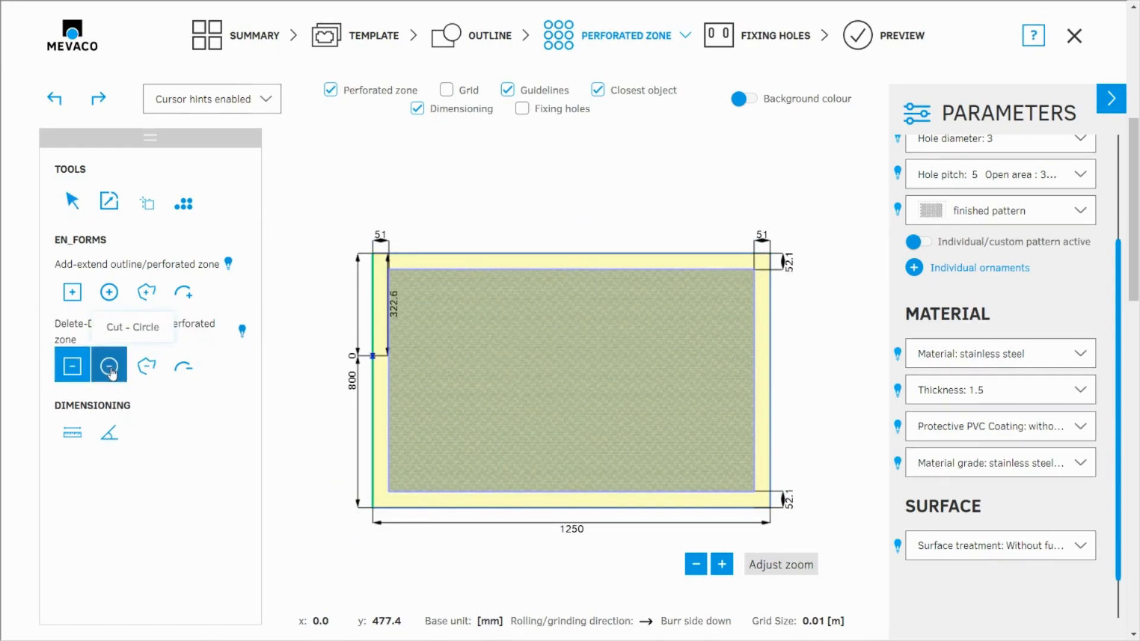
pyautogui.click(464, 337)
pyautogui.click(484, 355)
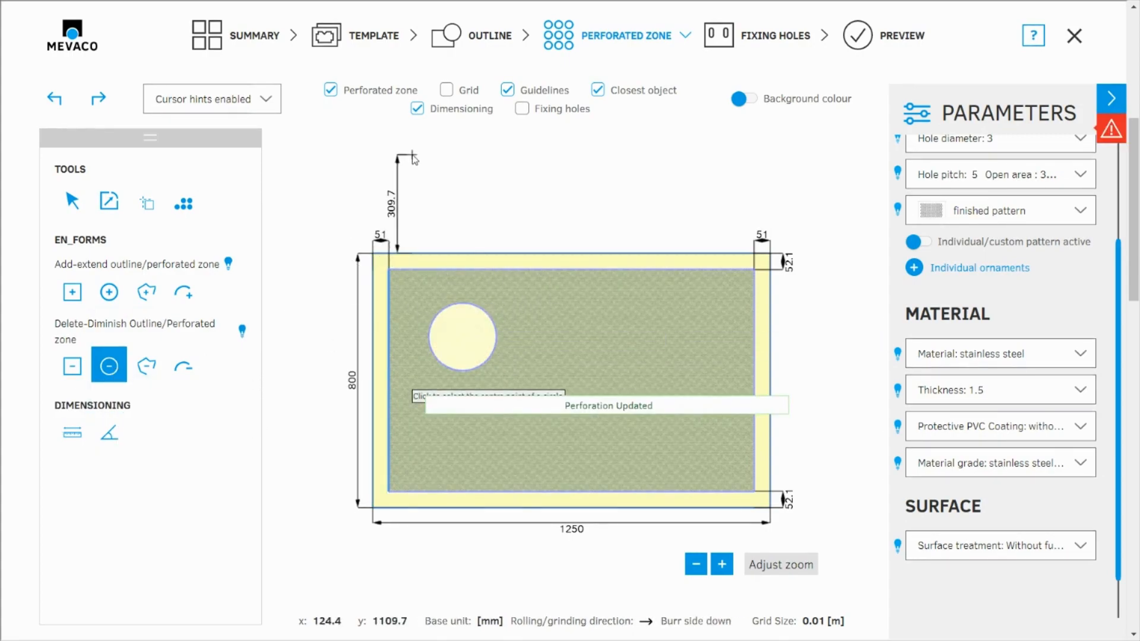
# - Read the error details for the rectangular position with the circular cut-out, and close the side panels
pyautogui.click(1108, 140)
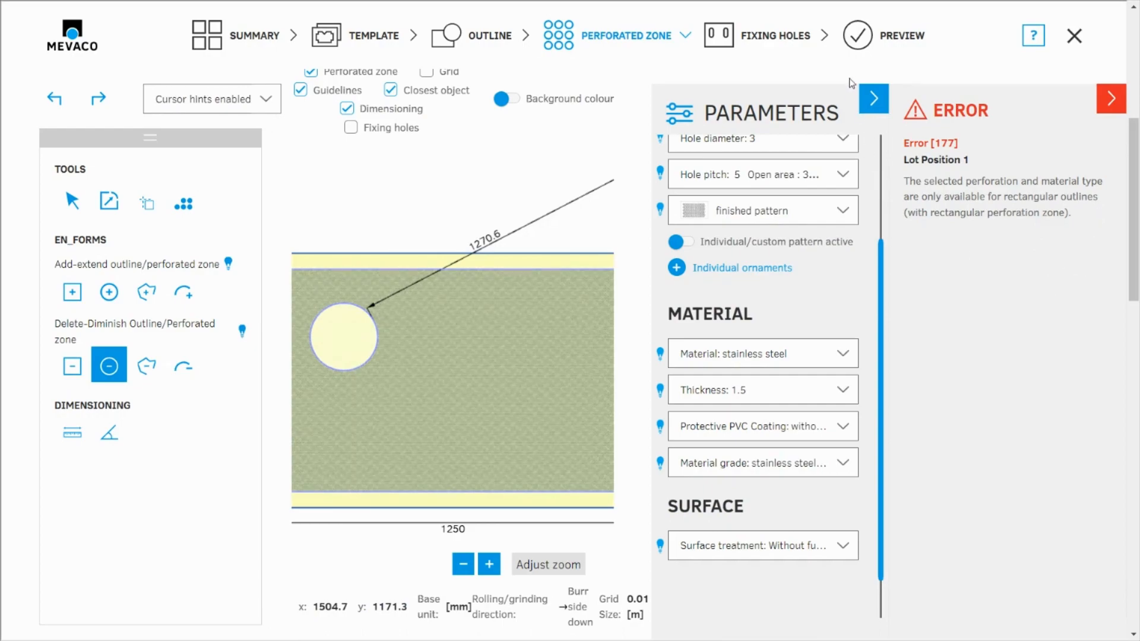
pyautogui.click(875, 99)
pyautogui.click(1124, 138)
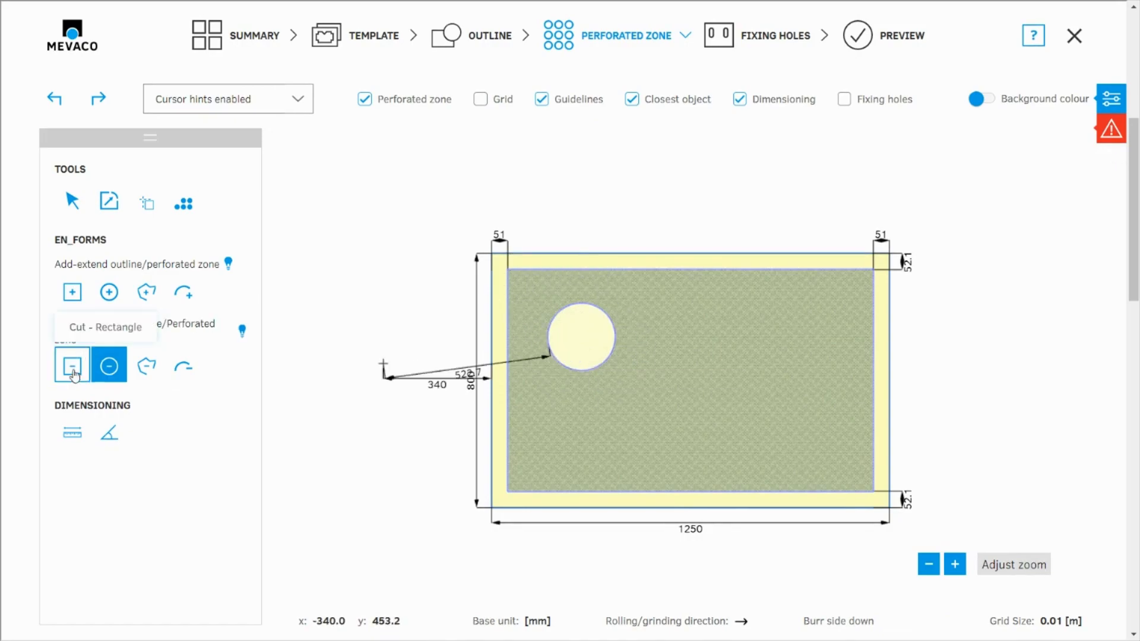
# - Add a rectangle to the perforated zone over the circular cut-out so that the zone becomes fully rectangular
pyautogui.click(72, 294)
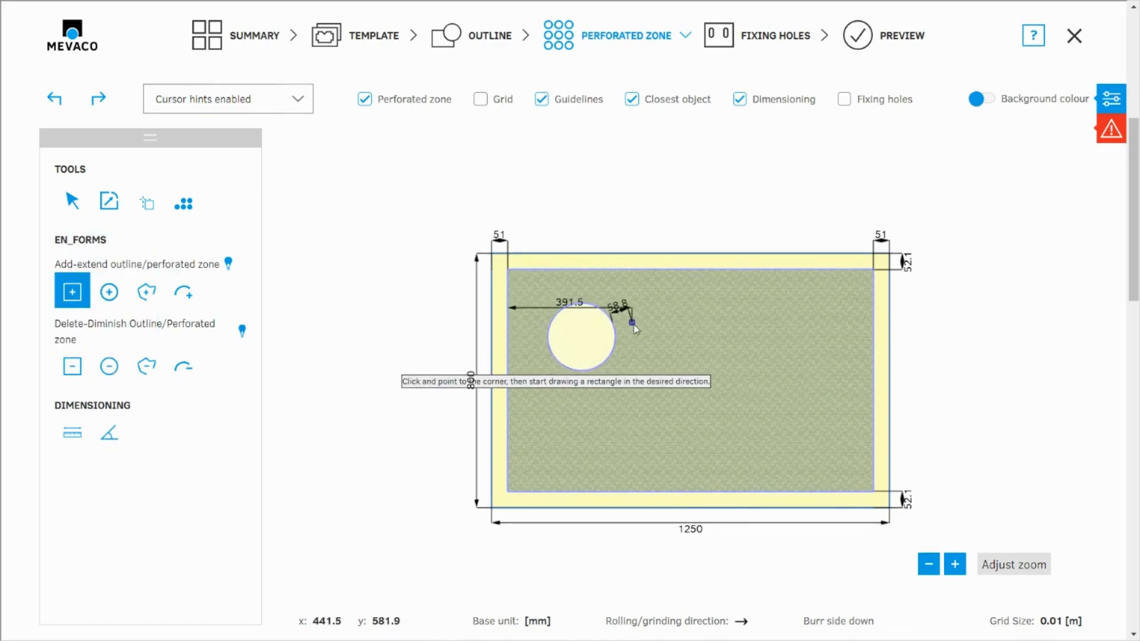
pyautogui.moveTo(538, 289); pyautogui.dragTo(640, 410)
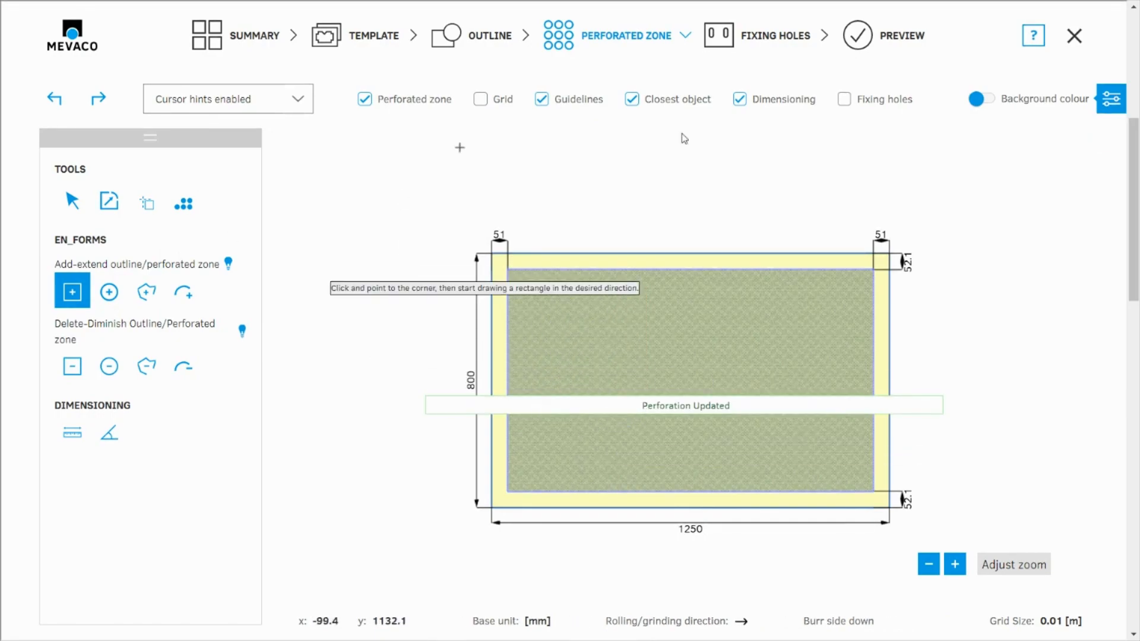
pyautogui.scroll(-1, 454, 218)
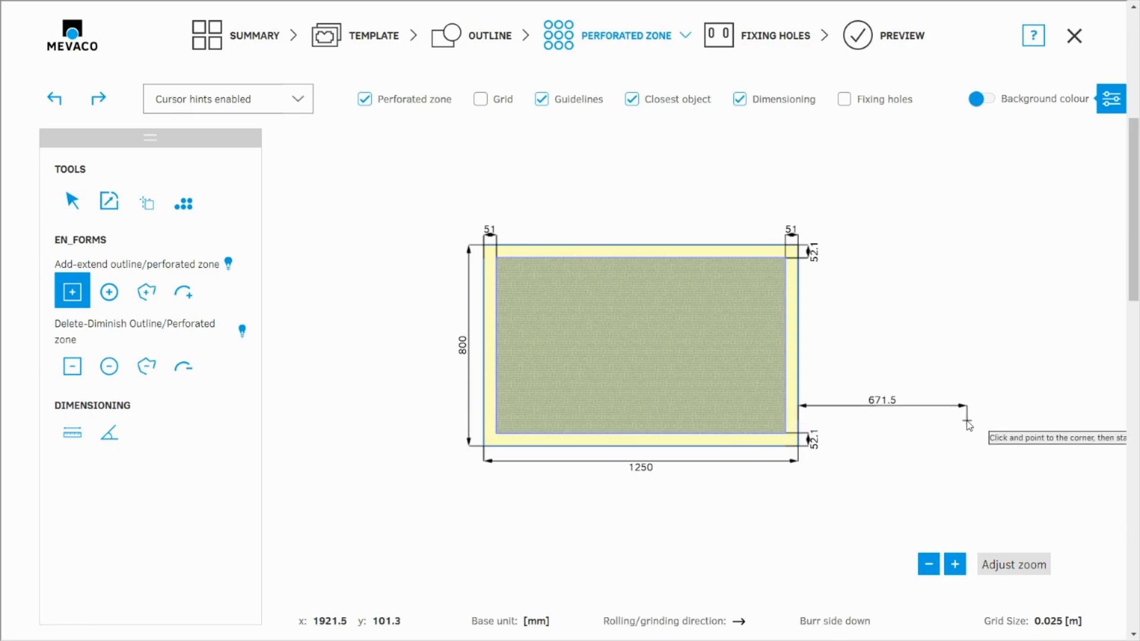
# - Add a position from the MEVACO rhomboid template, 1250 by 800 mm with 50 mm borders, and open its perforated zone stage
pyautogui.click(252, 37)
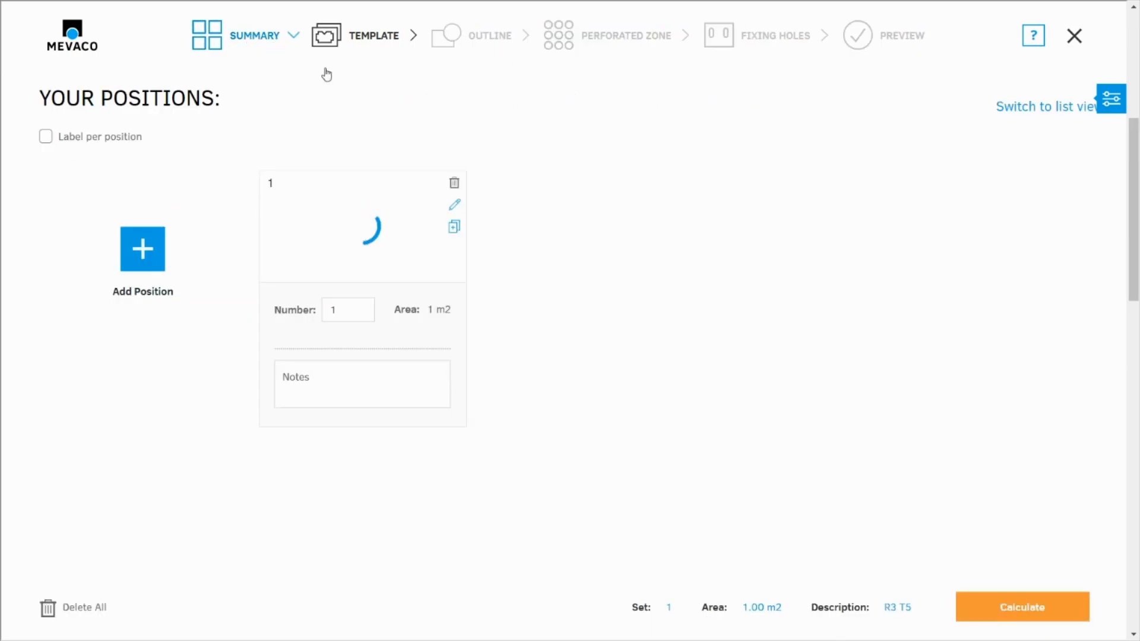
pyautogui.click(142, 251)
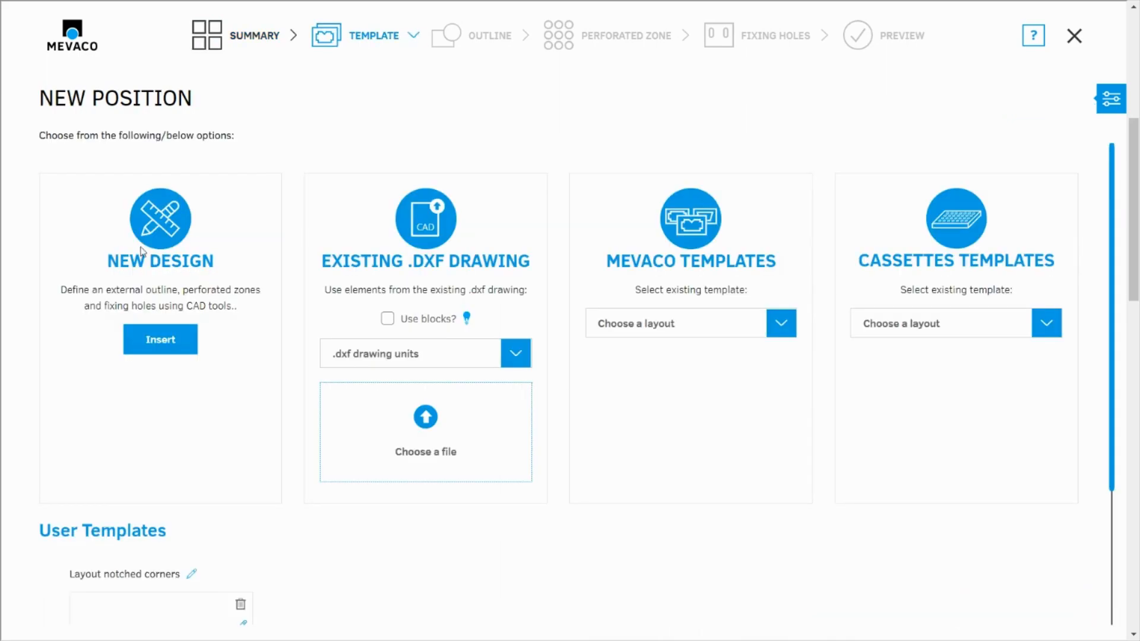
pyautogui.click(673, 328)
pyautogui.click(618, 460)
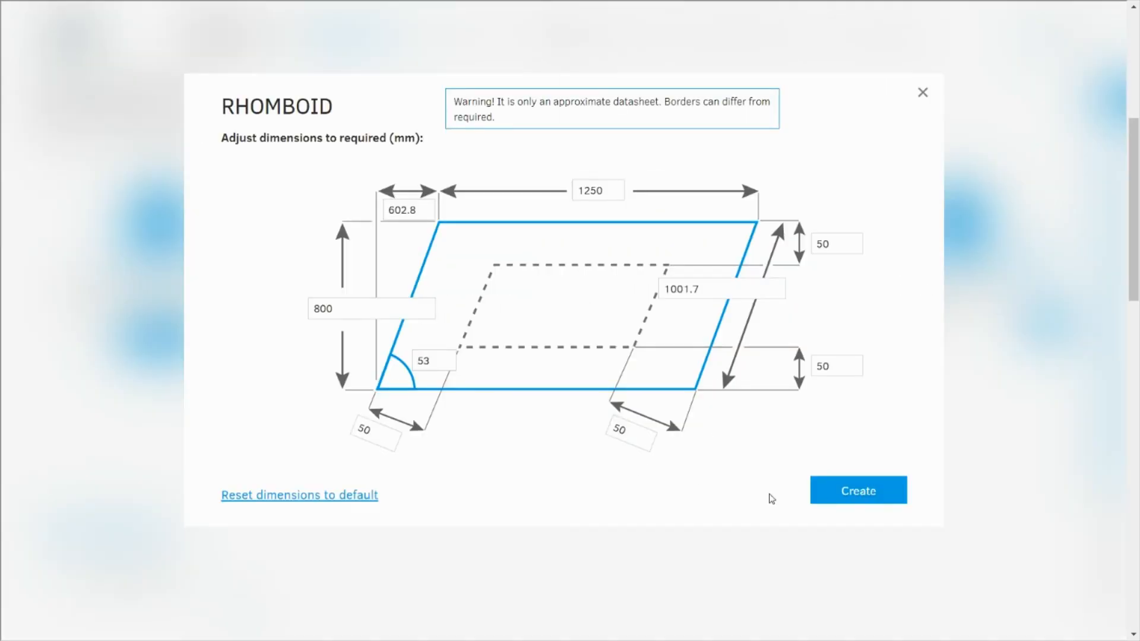
pyautogui.click(862, 502)
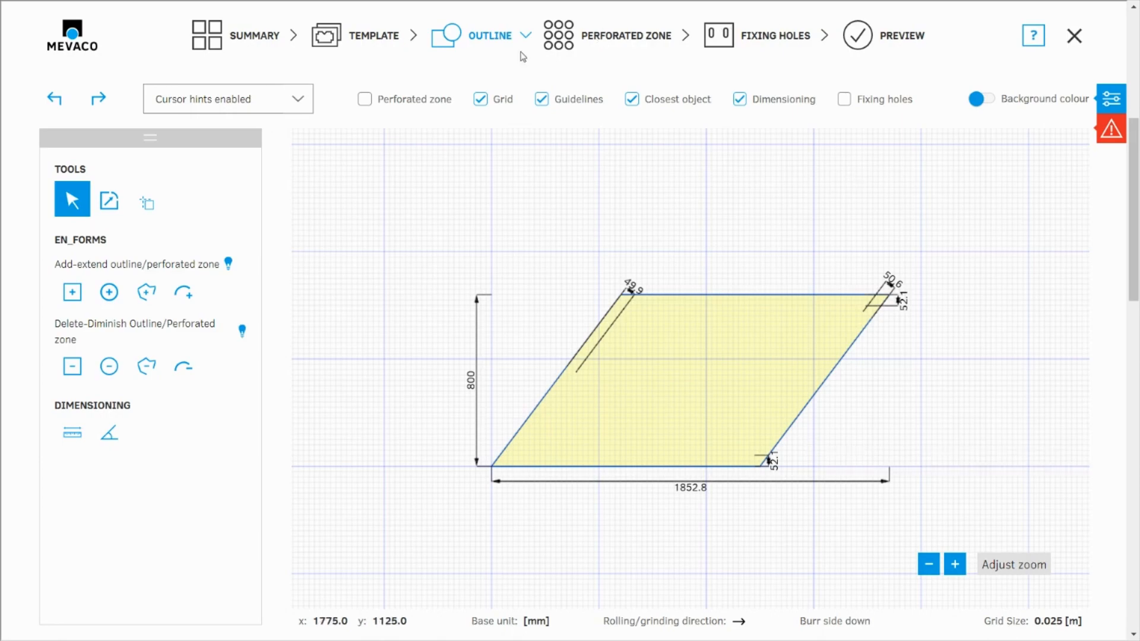
pyautogui.click(640, 33)
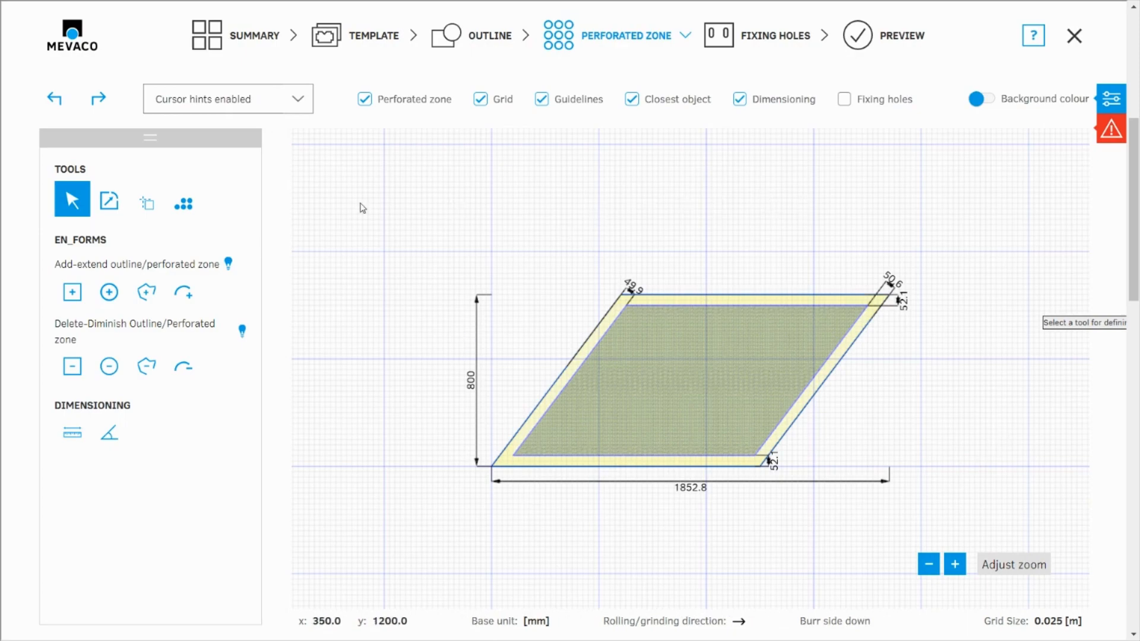
# - Return to the summary and delete both the rhomboid and the rectangular position
pyautogui.click(238, 39)
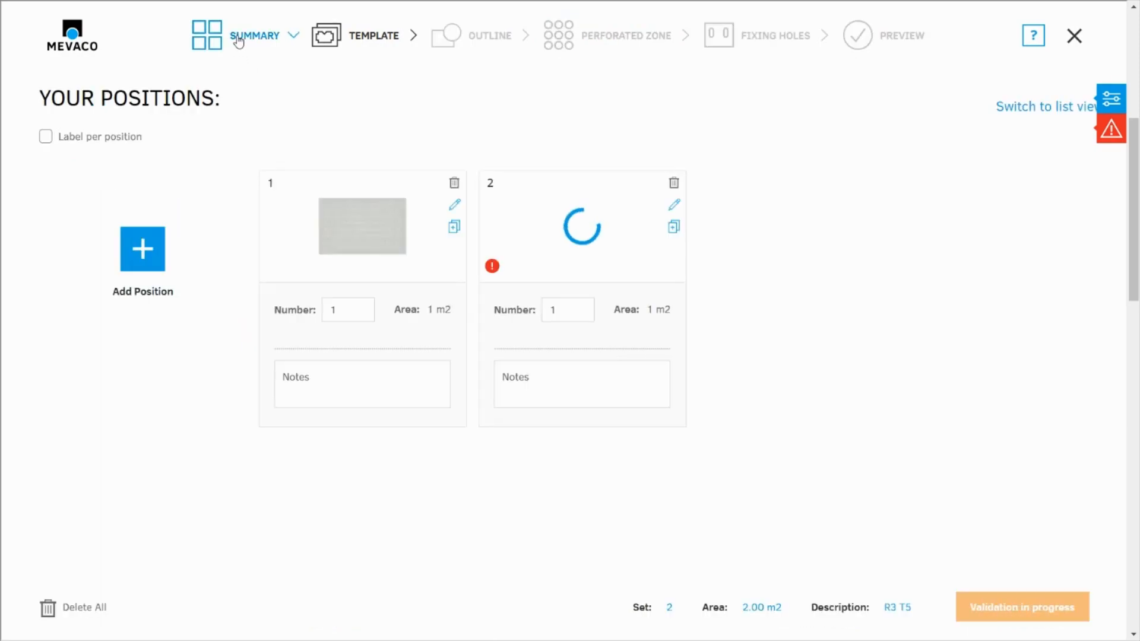
pyautogui.click(675, 183)
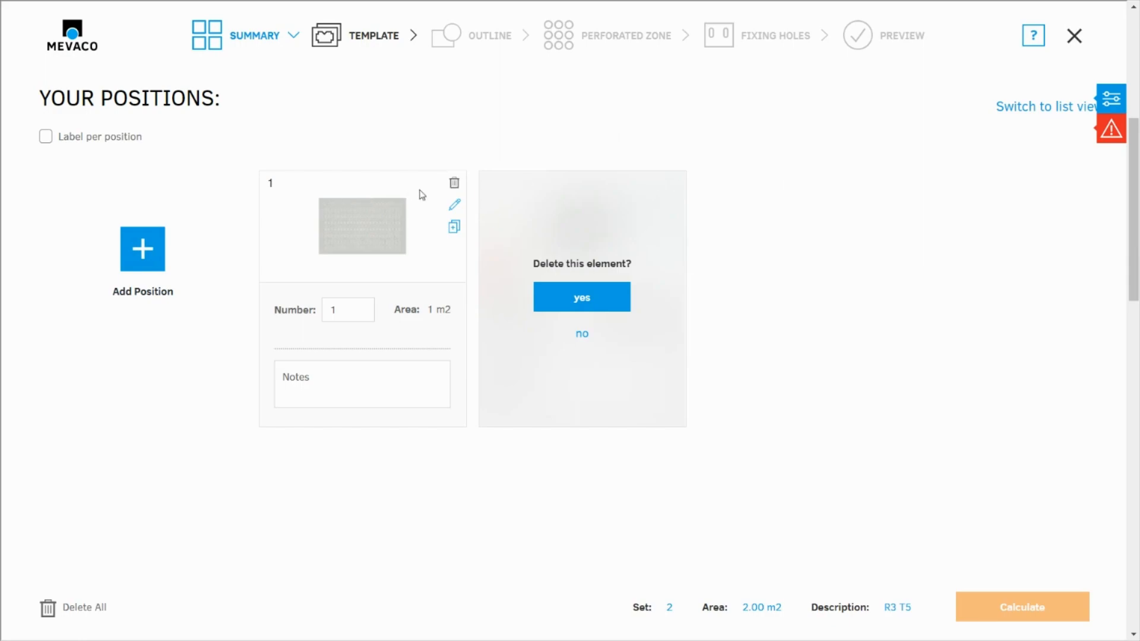
pyautogui.click(582, 299)
pyautogui.click(454, 182)
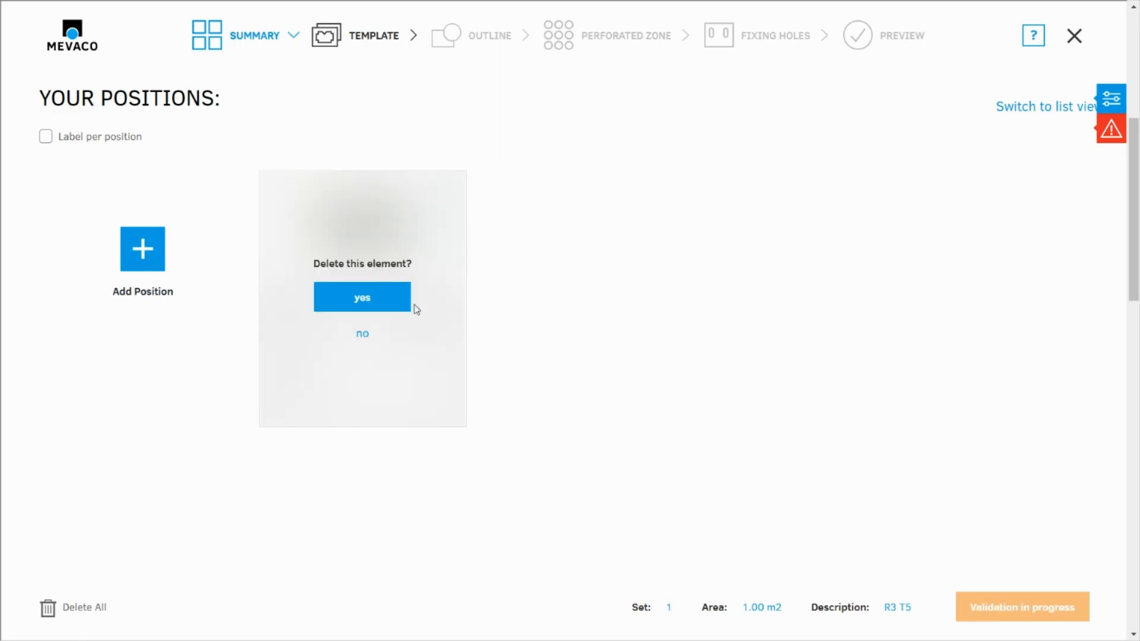
pyautogui.click(361, 297)
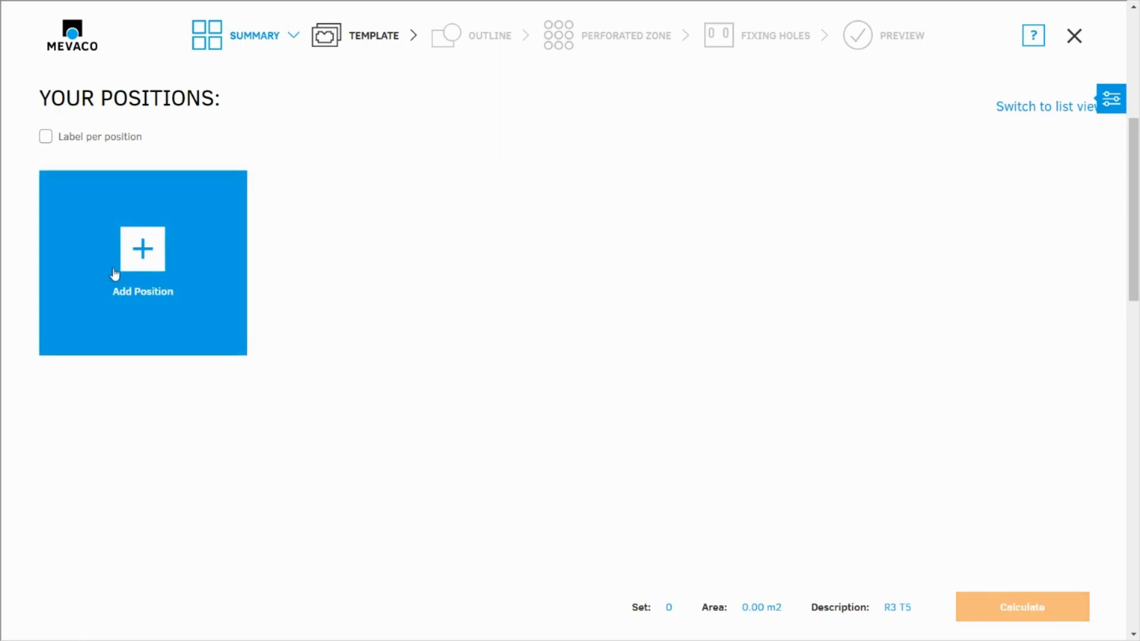
# - Keep the parameters and add a position from the single bend cassette template, 1000 by 1000 mm and 40 mm high, with all four sides bent
pyautogui.click(126, 257)
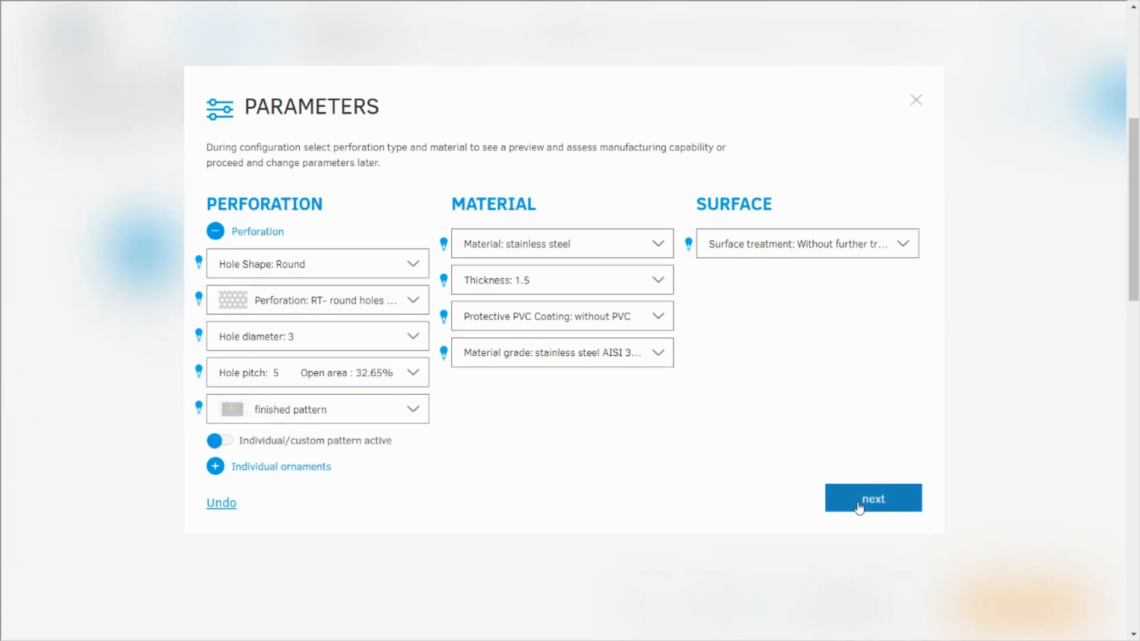
pyautogui.click(874, 500)
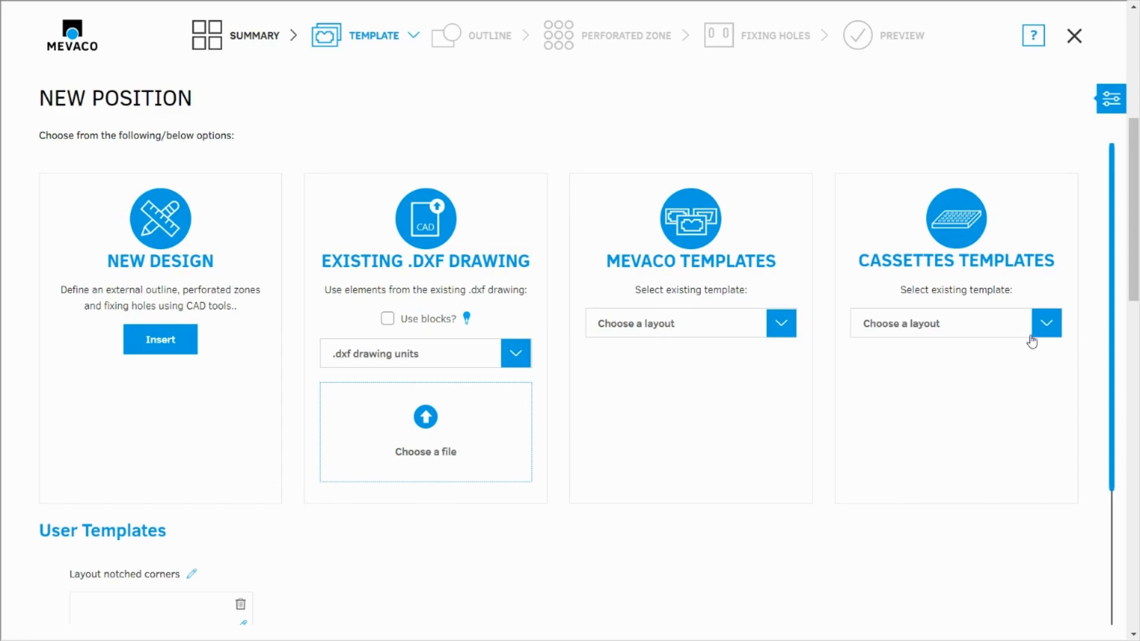
pyautogui.click(1047, 326)
pyautogui.click(882, 382)
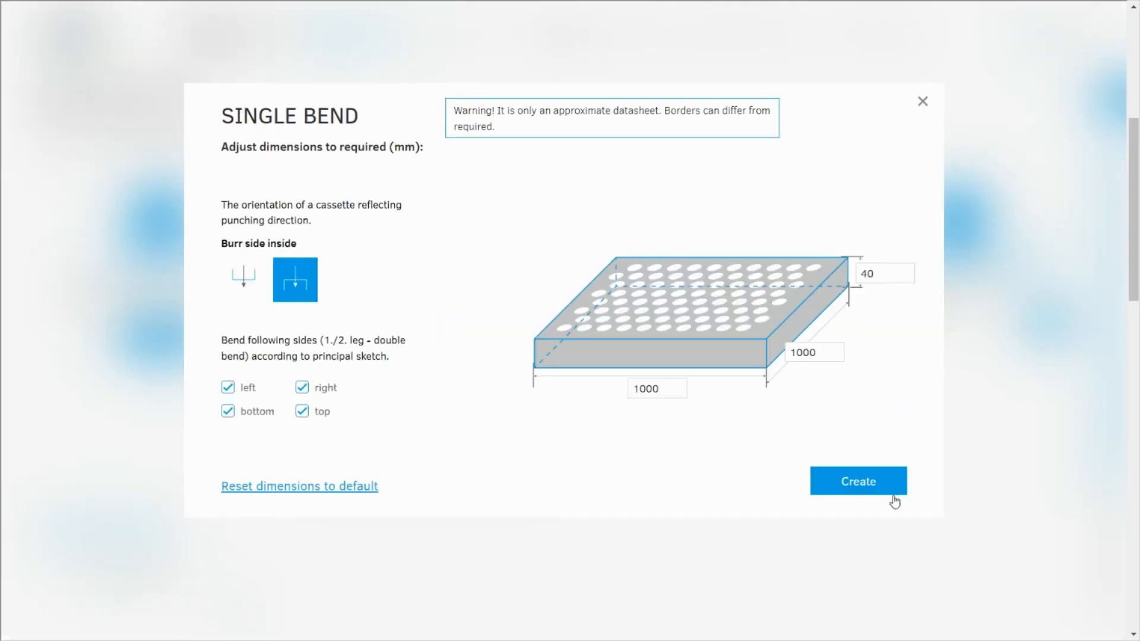
pyautogui.click(863, 484)
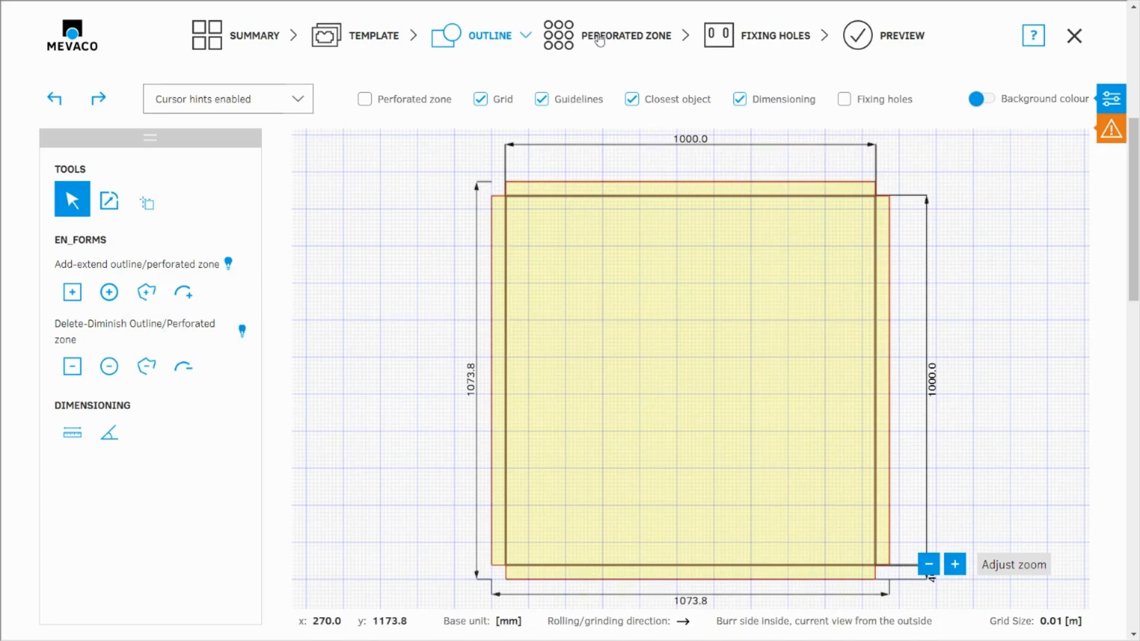
# - Perforate the cassette's main face using the cassette perforation tool with automatic alignment and a value of 10
pyautogui.click(600, 39)
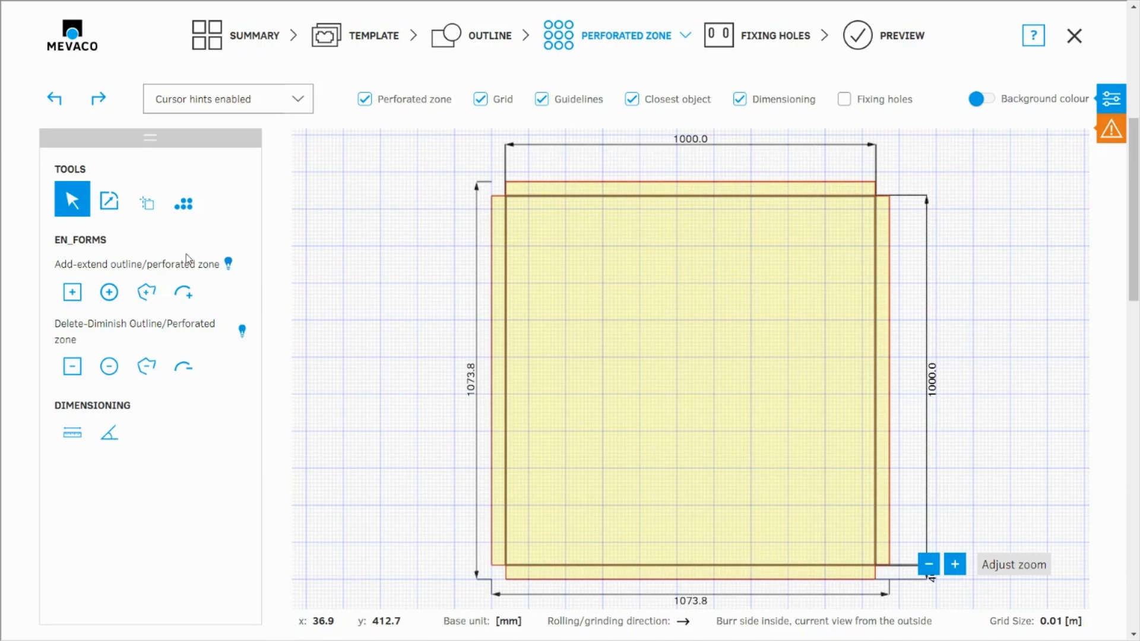
pyautogui.click(184, 206)
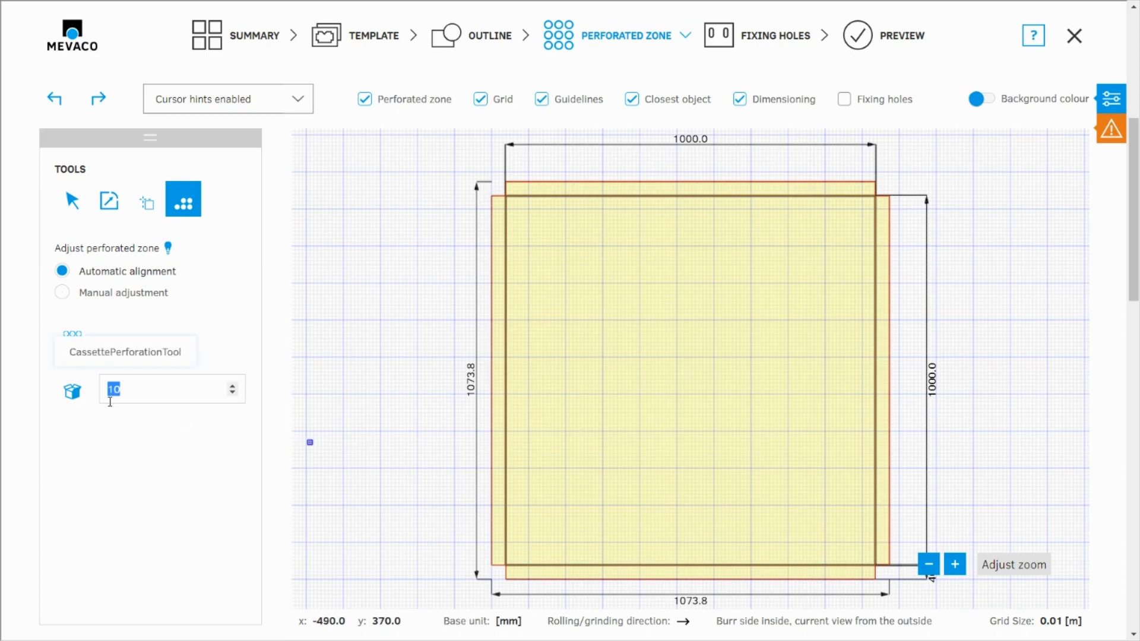
pyautogui.click(72, 392)
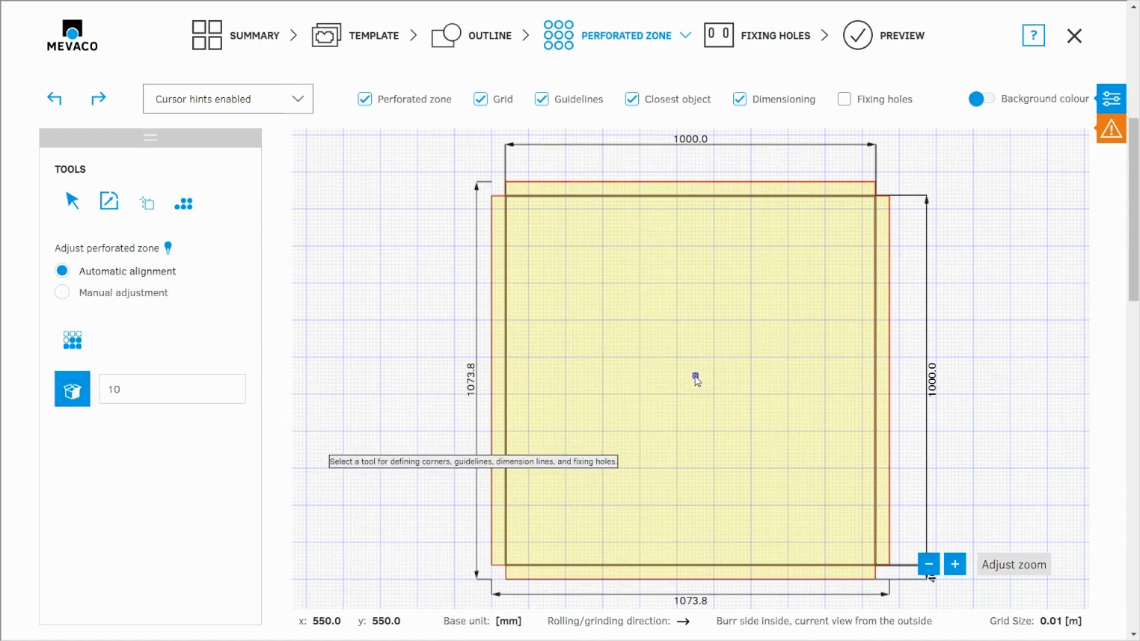
pyautogui.click(691, 382)
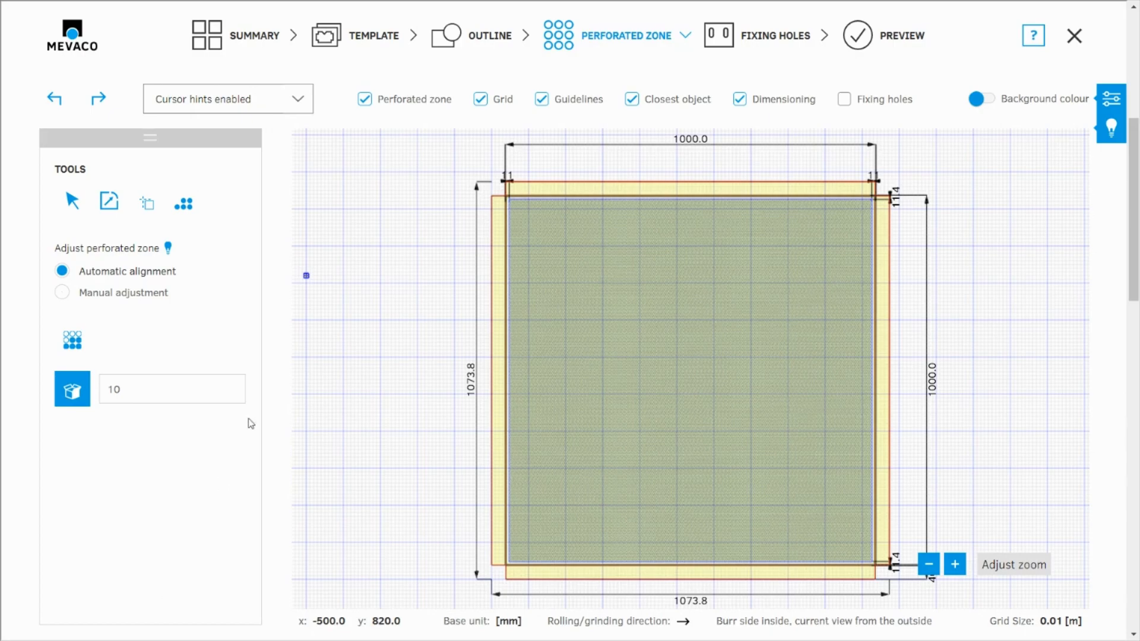
# - Add a second position from the MEVACO basic rectangle template with one perforated zone, 1250 by 800 mm with 50 mm borders
pyautogui.click(279, 43)
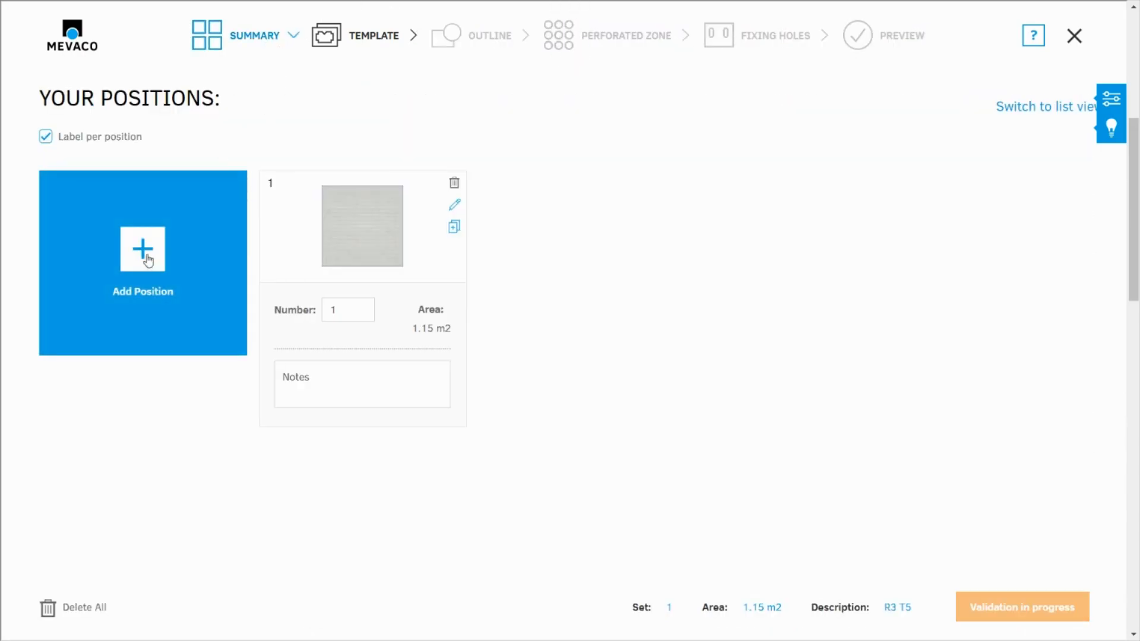
pyautogui.click(148, 256)
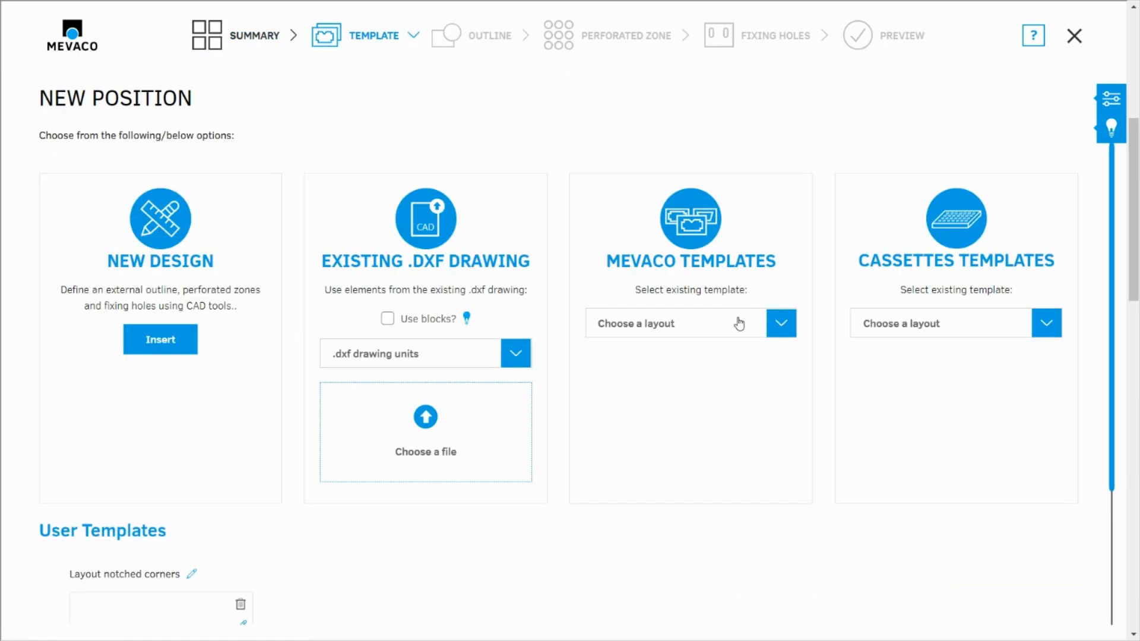
pyautogui.click(783, 324)
pyautogui.click(766, 363)
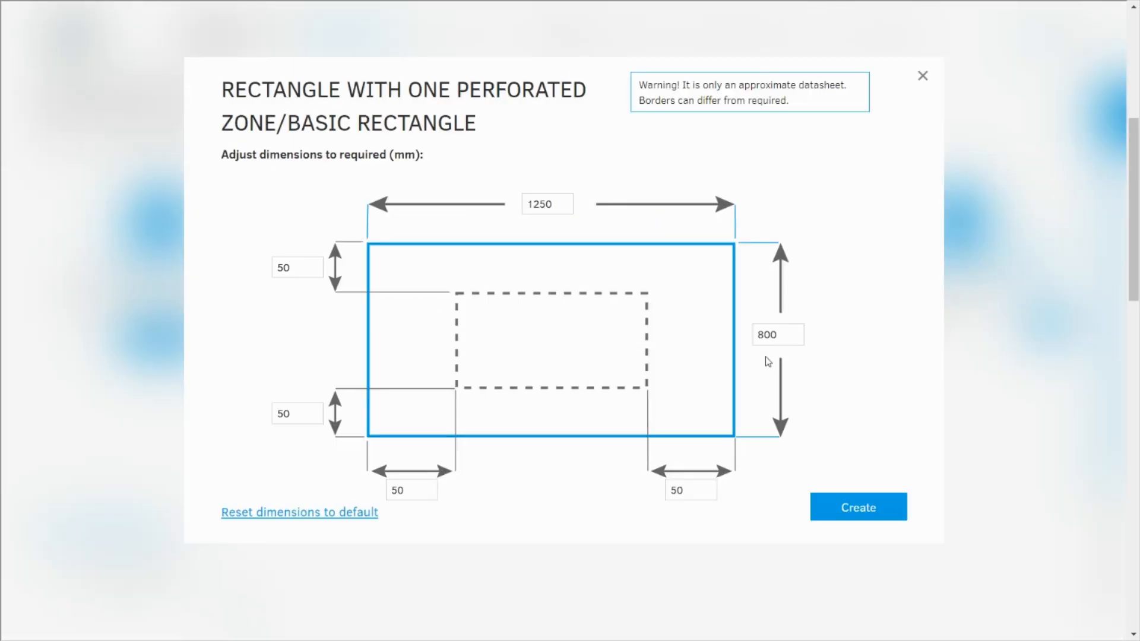
pyautogui.click(867, 510)
# - Open the rectangle's fixing holes stage, hide the grid and read the error details
pyautogui.click(762, 30)
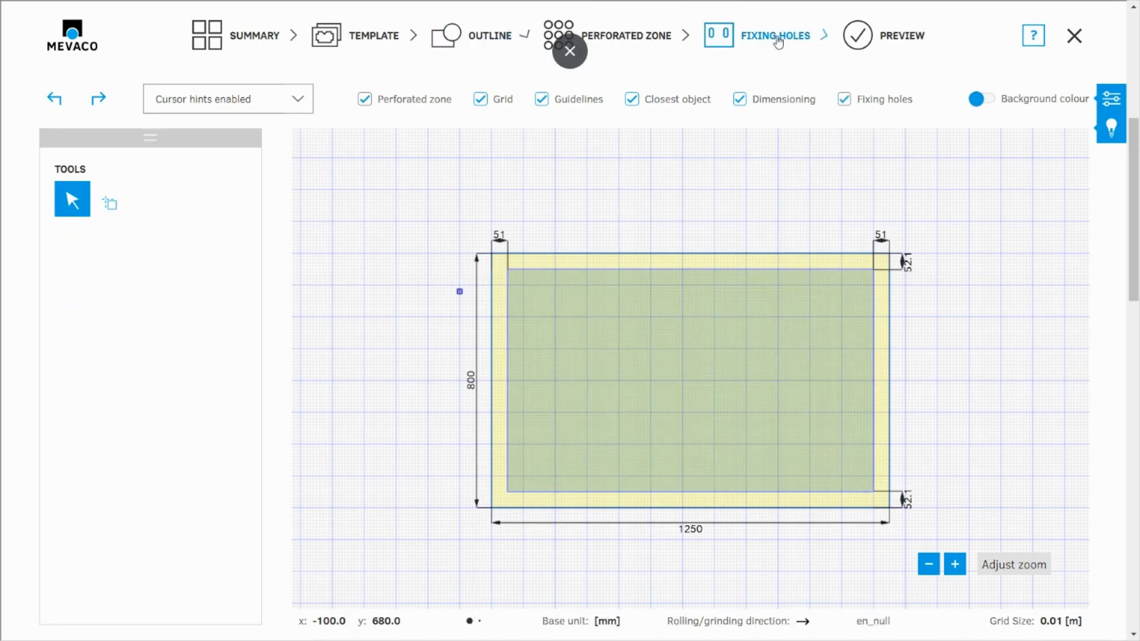
pyautogui.click(501, 102)
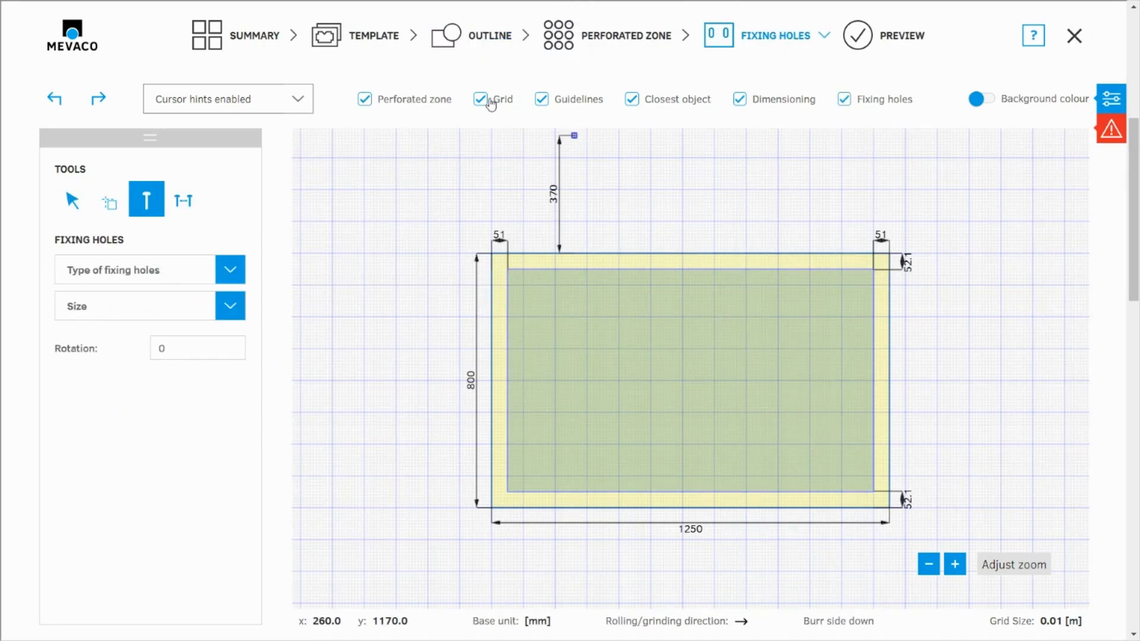
pyautogui.click(1110, 133)
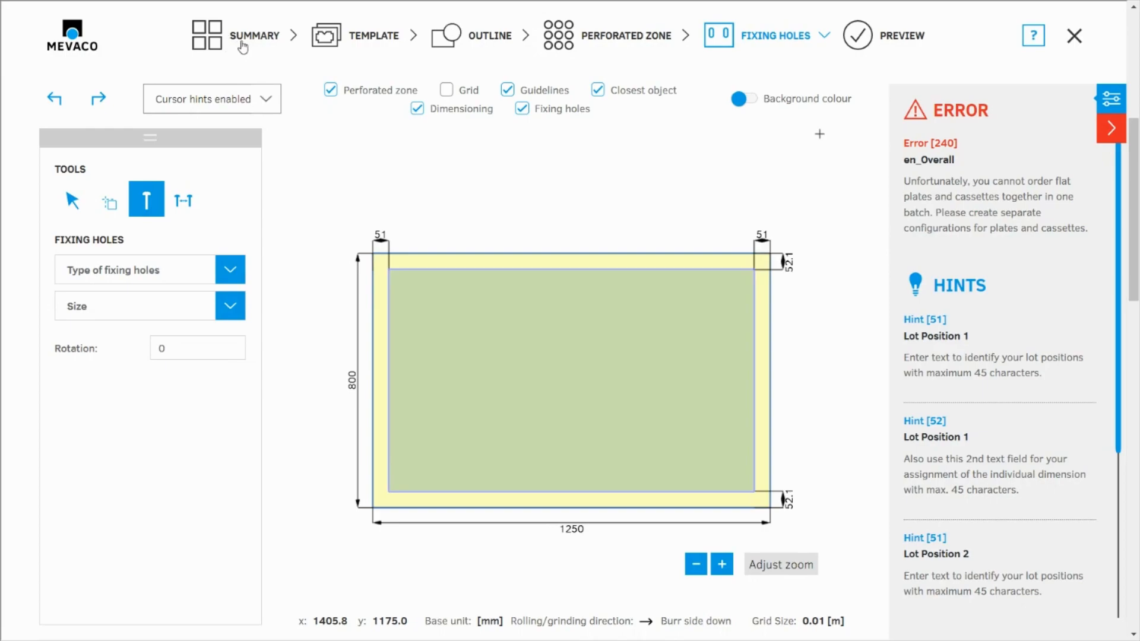
# - Return to the summary and delete the cassette position, keeping only the rectangular sheet
pyautogui.click(234, 45)
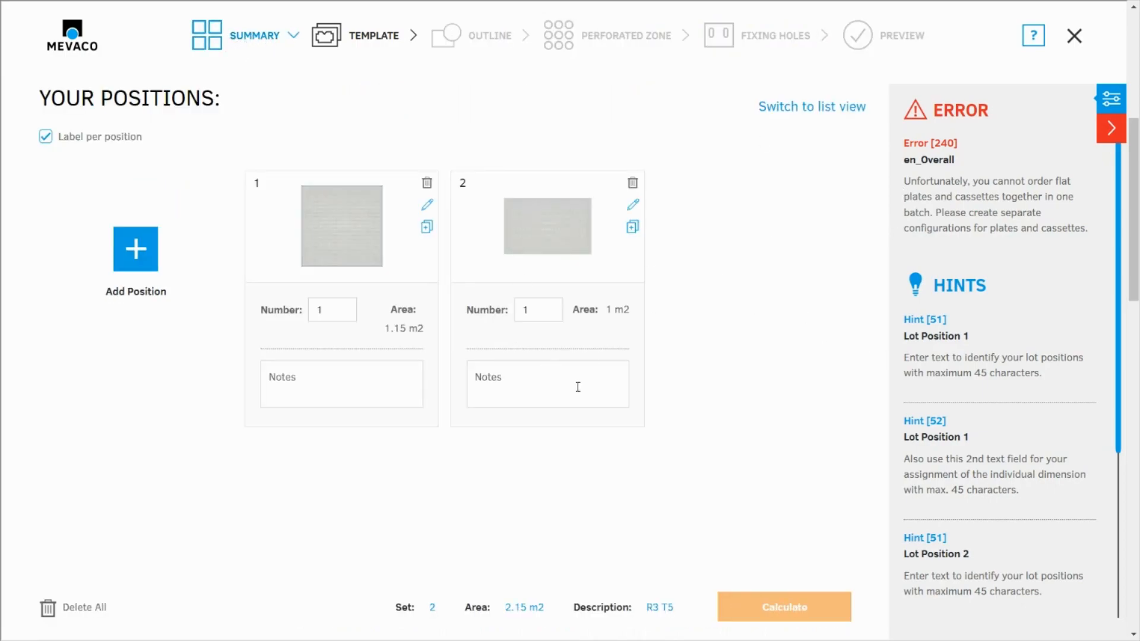
pyautogui.click(427, 182)
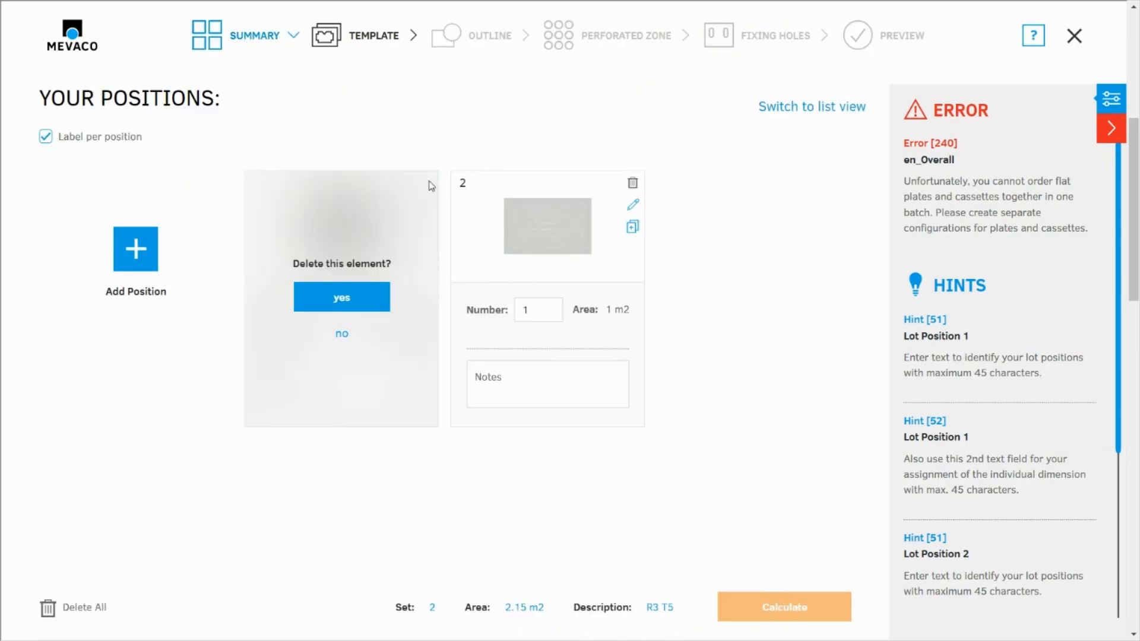
pyautogui.click(338, 300)
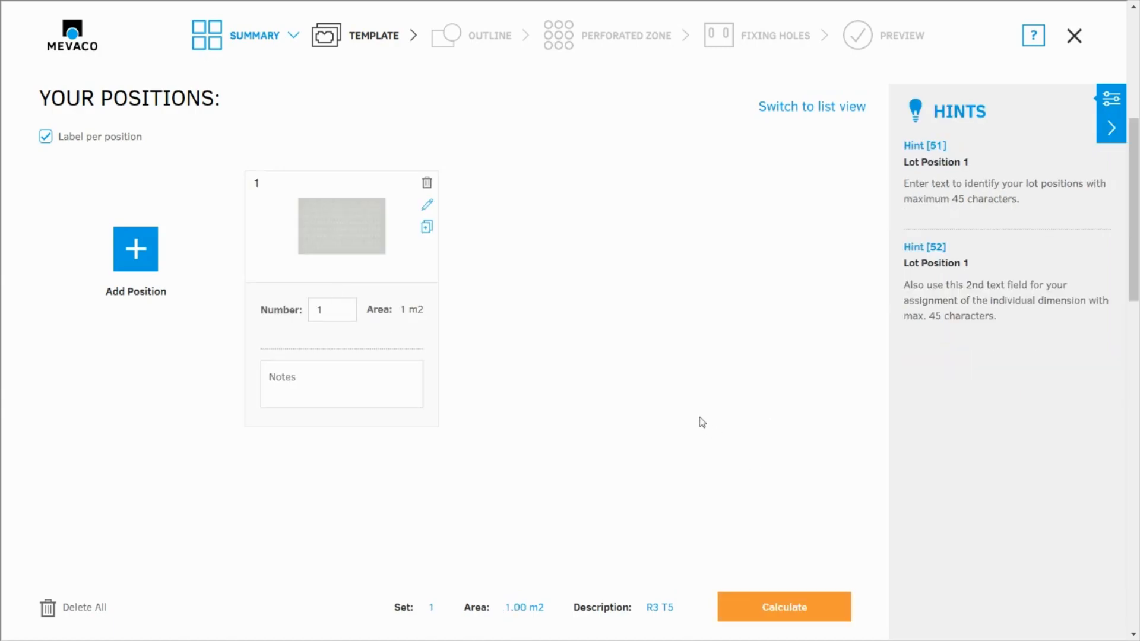
# - Reopen the rectangular sheet for editing, close the hints, and go to the fixing holes stage with the grid hidden
pyautogui.click(427, 204)
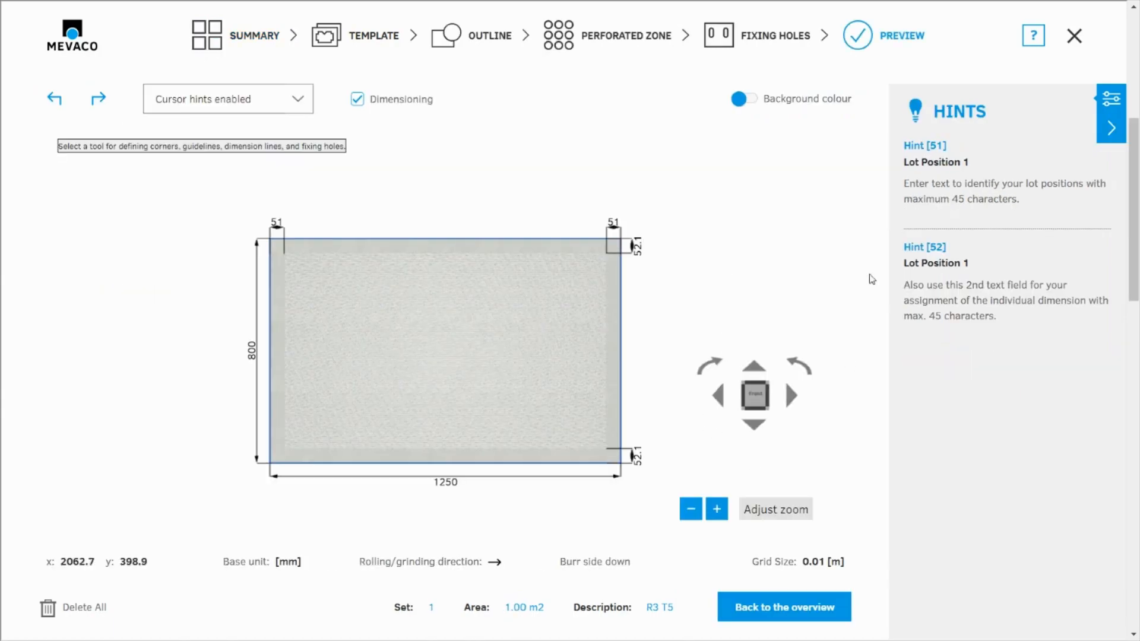
pyautogui.click(1110, 128)
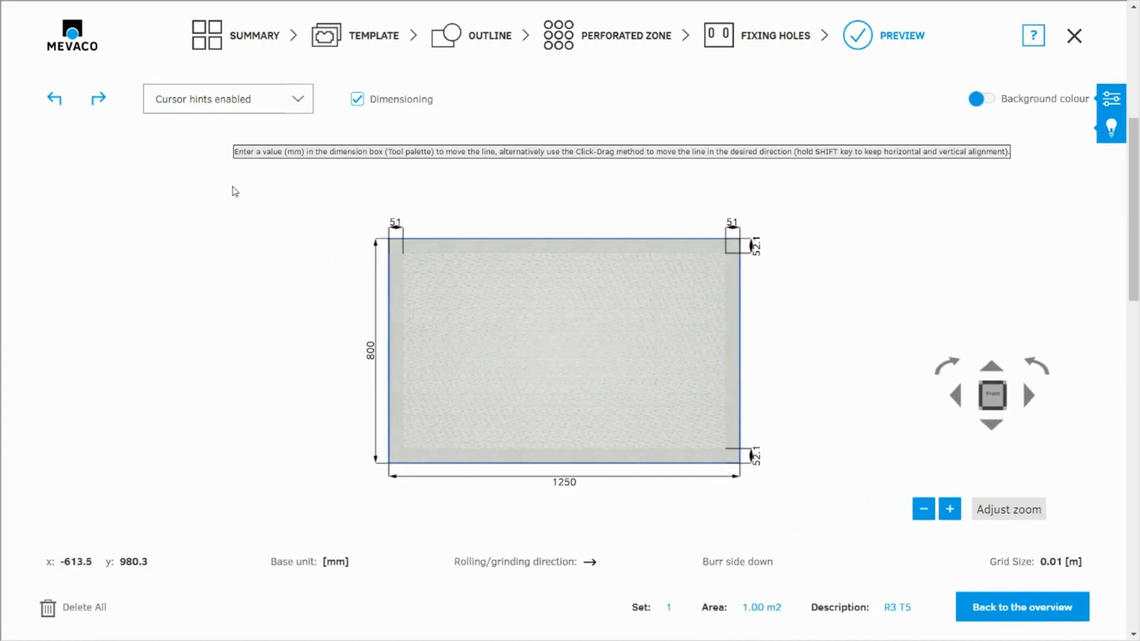
pyautogui.click(783, 36)
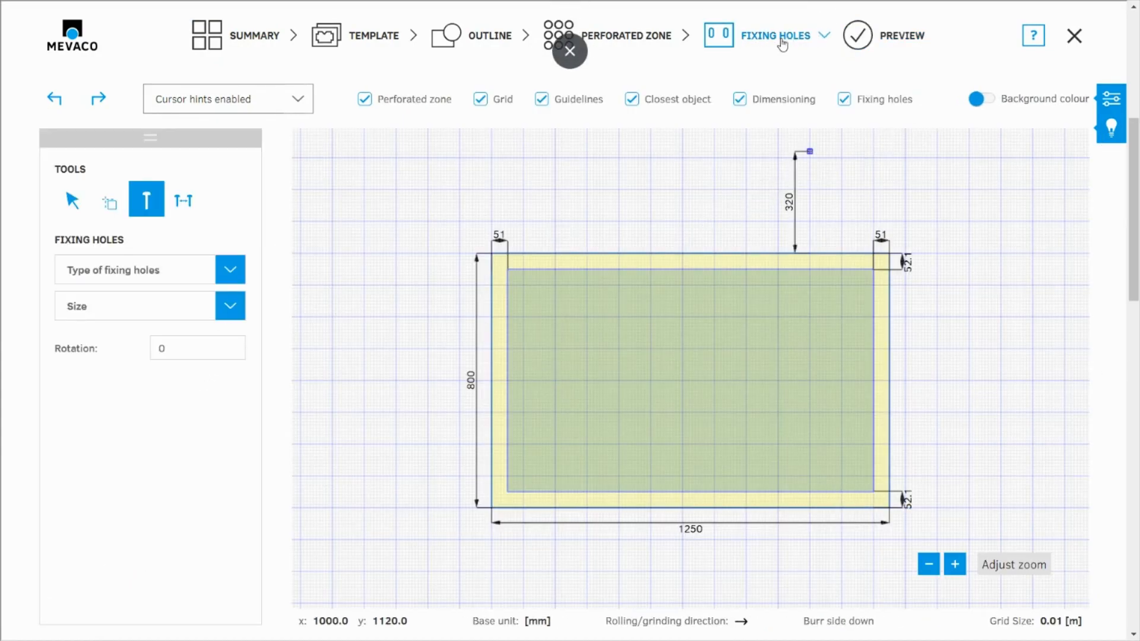
pyautogui.click(481, 99)
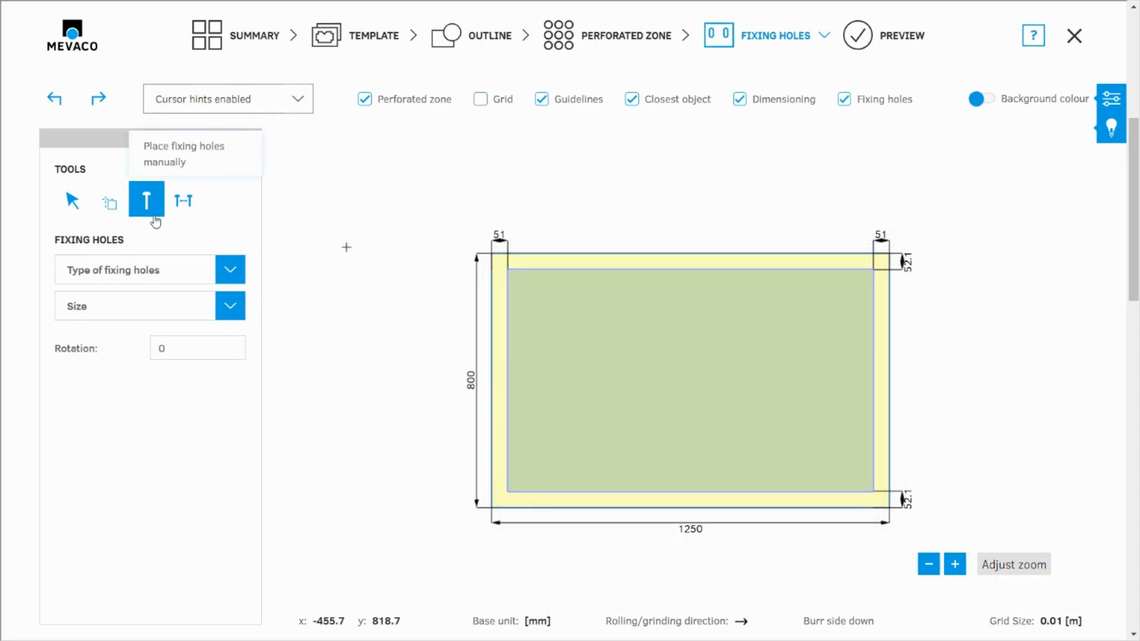
# - Set the fixing hole type to Round with size 20
pyautogui.click(115, 281)
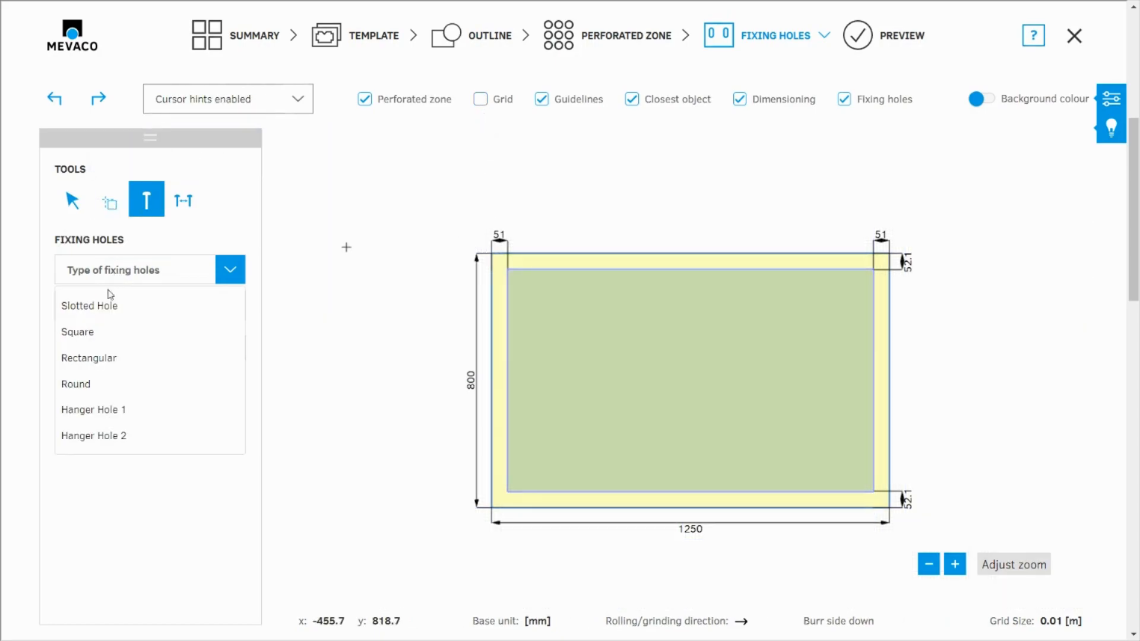
pyautogui.click(82, 385)
pyautogui.click(101, 318)
pyautogui.scroll(-8, 116, 433)
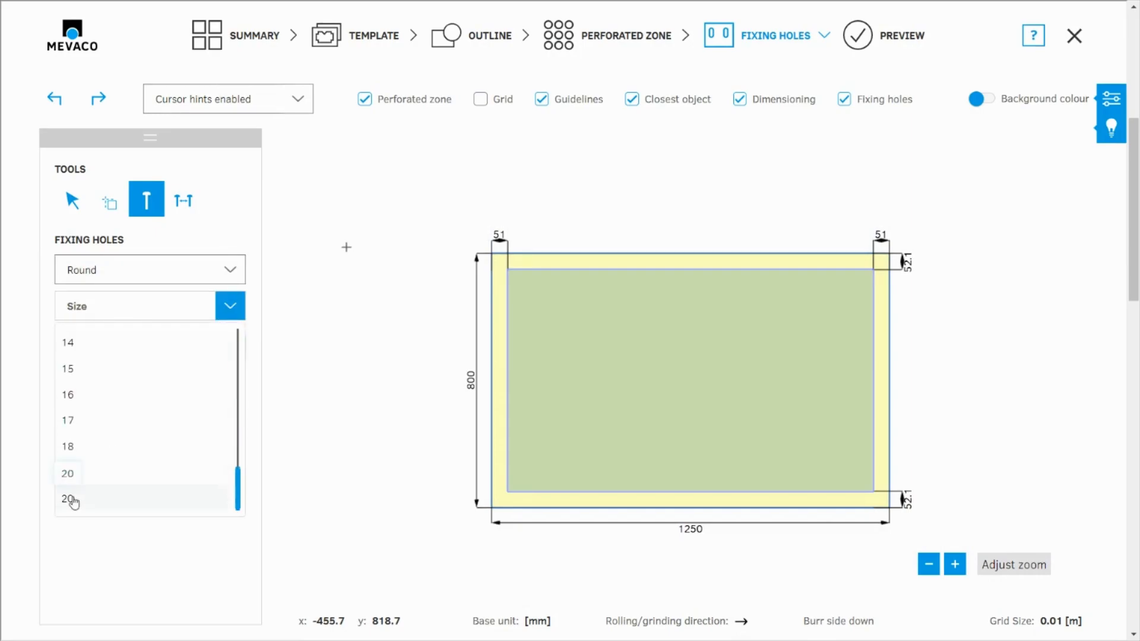
pyautogui.click(70, 499)
# - Place two fixing holes in the upper border about 220 and 270 mm from the left edge, and one below them inside the perforated zone
pyautogui.scroll(4, 620, 243)
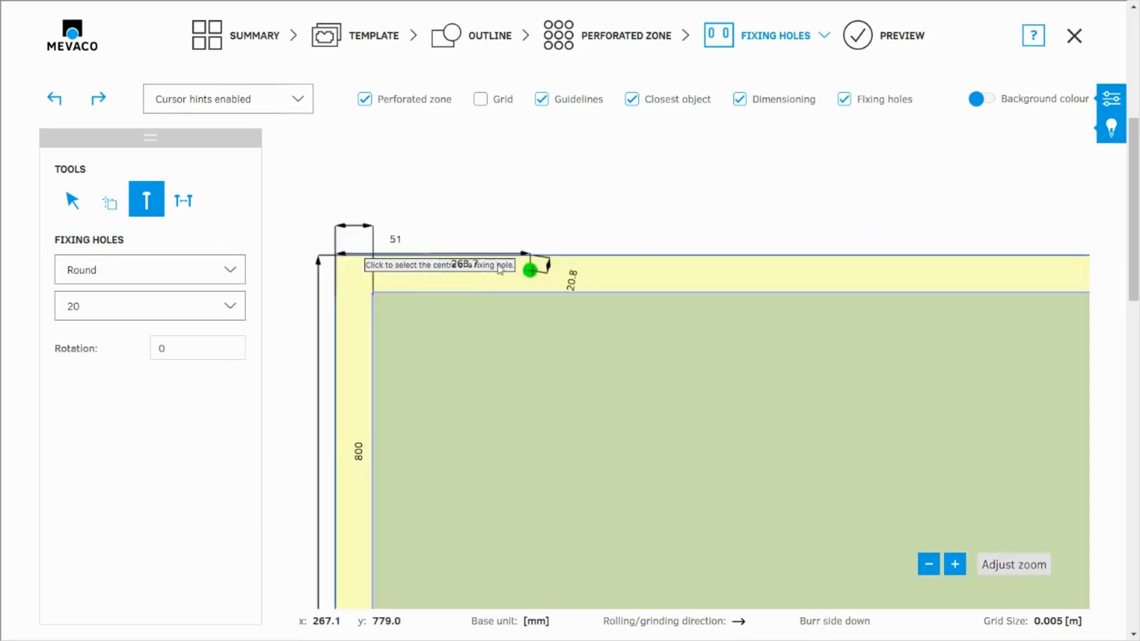
pyautogui.scroll(2, 479, 265)
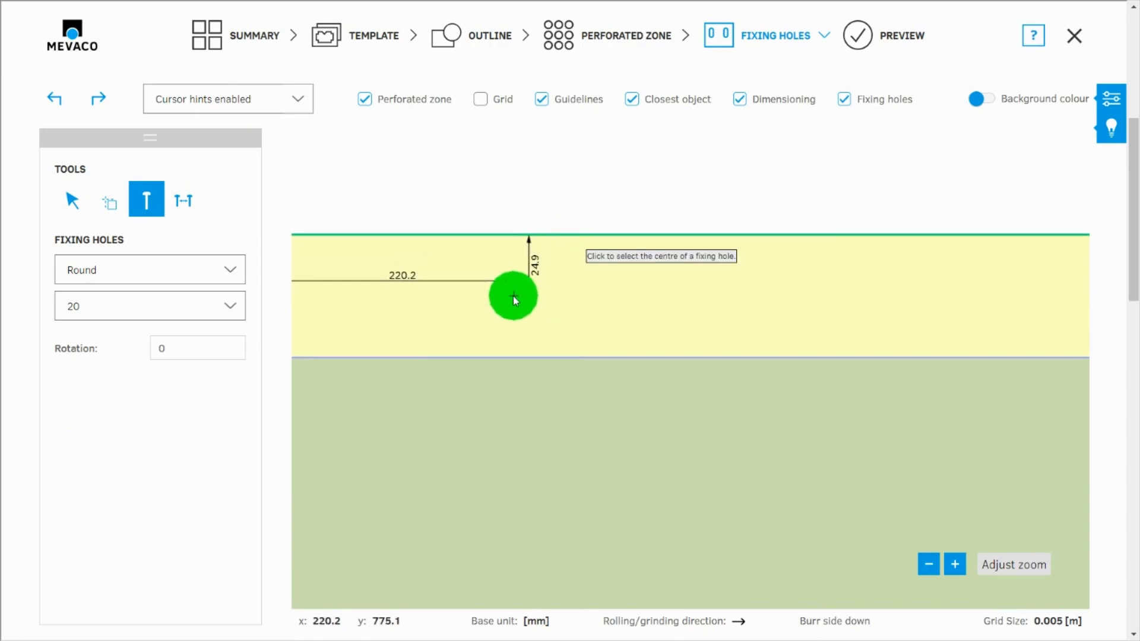
pyautogui.click(509, 300)
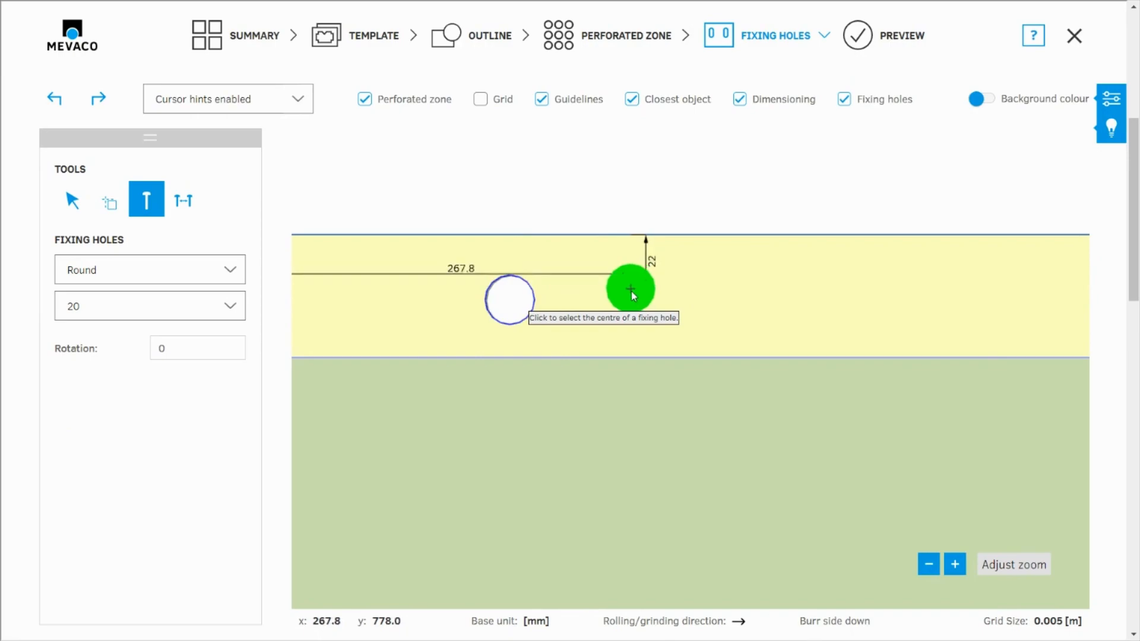
pyautogui.click(644, 300)
pyautogui.click(575, 438)
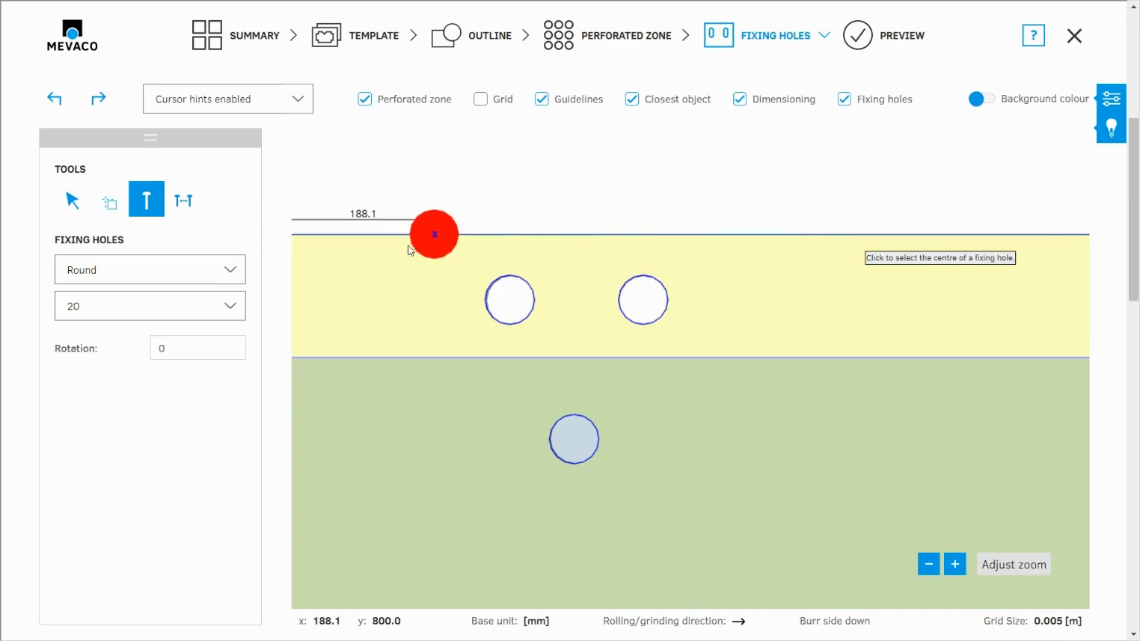
# - Show the parameters and place another fixing hole in the upper border, about 410 mm from the left edge and 13 mm below the upper edge
pyautogui.scroll(-2, 416, 240)
pyautogui.scroll(2, 754, 259)
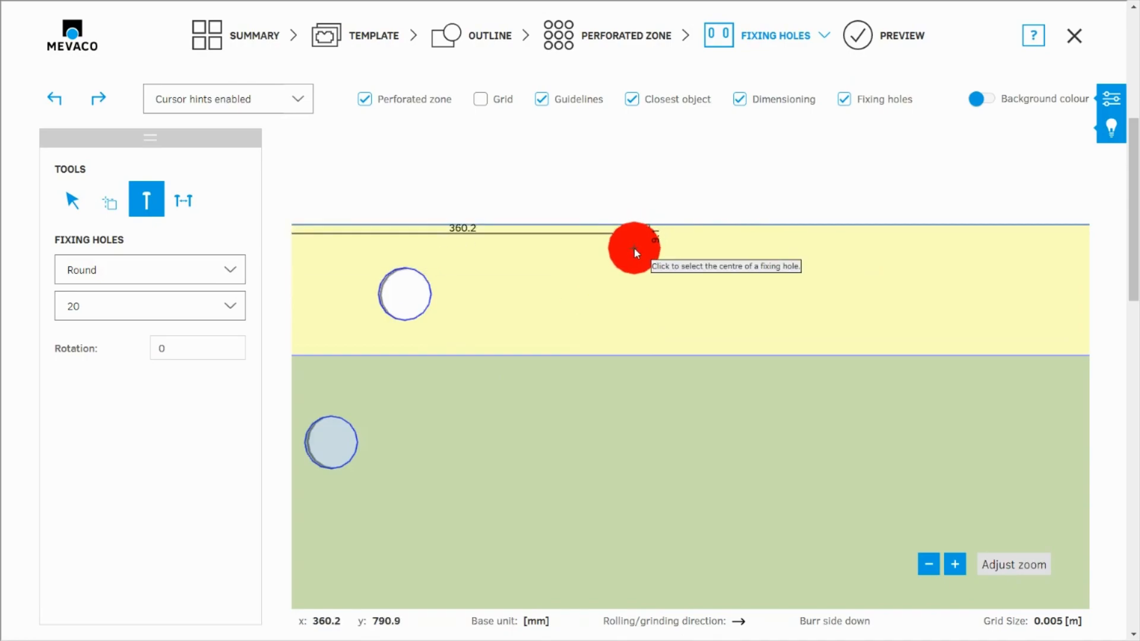
pyautogui.click(1106, 93)
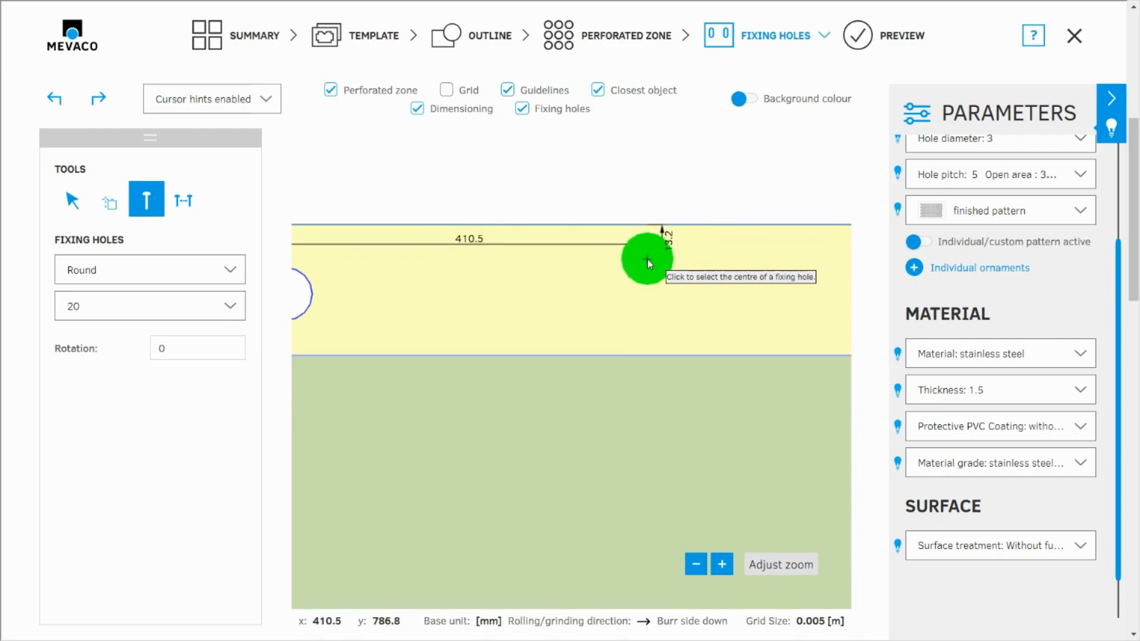
pyautogui.click(649, 262)
pyautogui.scroll(-2, 766, 267)
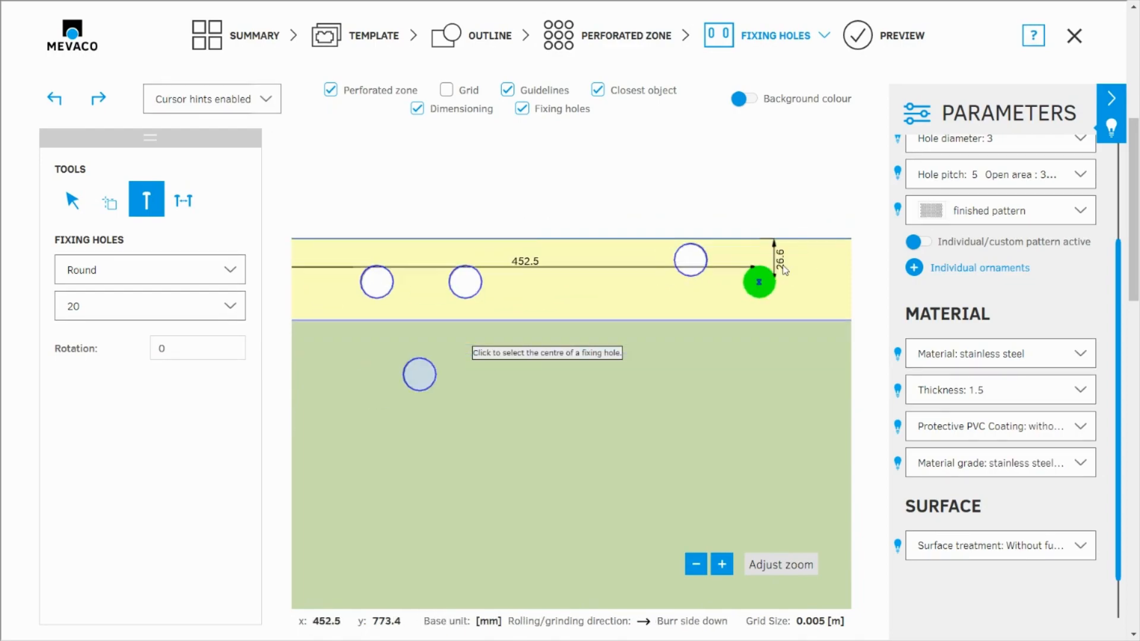
pyautogui.scroll(-1, 778, 262)
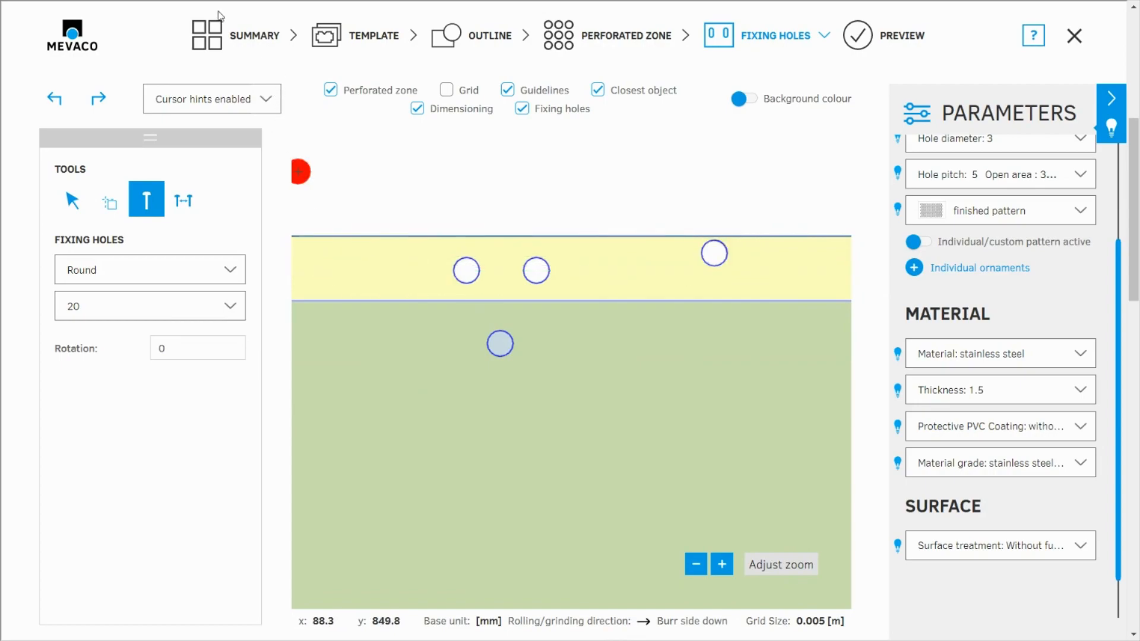
# - Return to the summary, reopen the rectangular sheet for editing, and hide the parameters
pyautogui.click(236, 36)
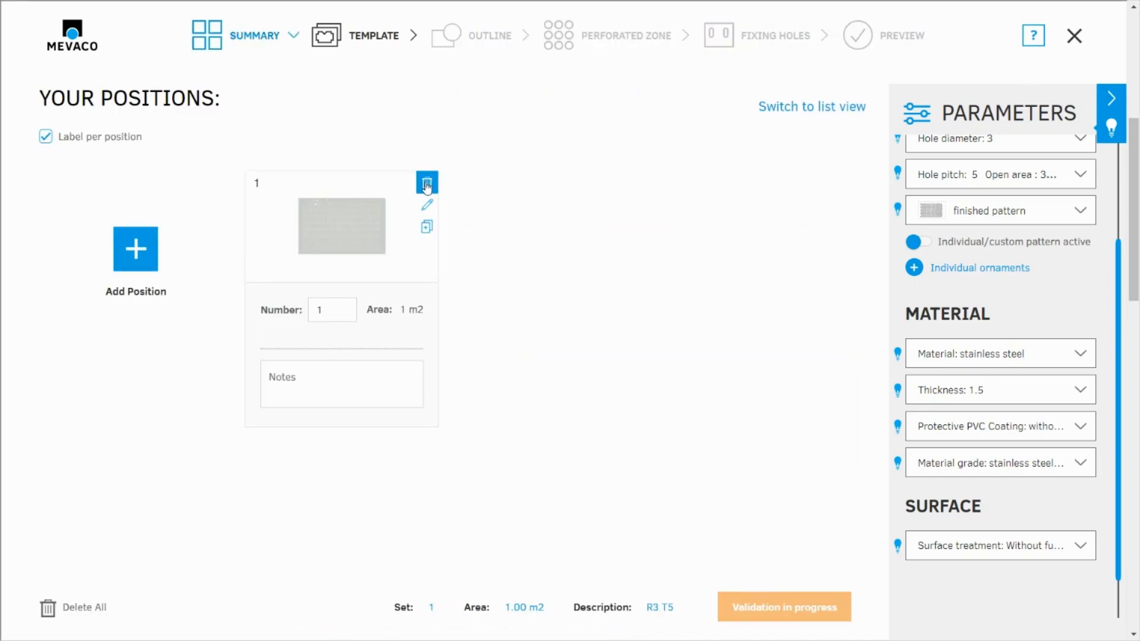
pyautogui.click(427, 205)
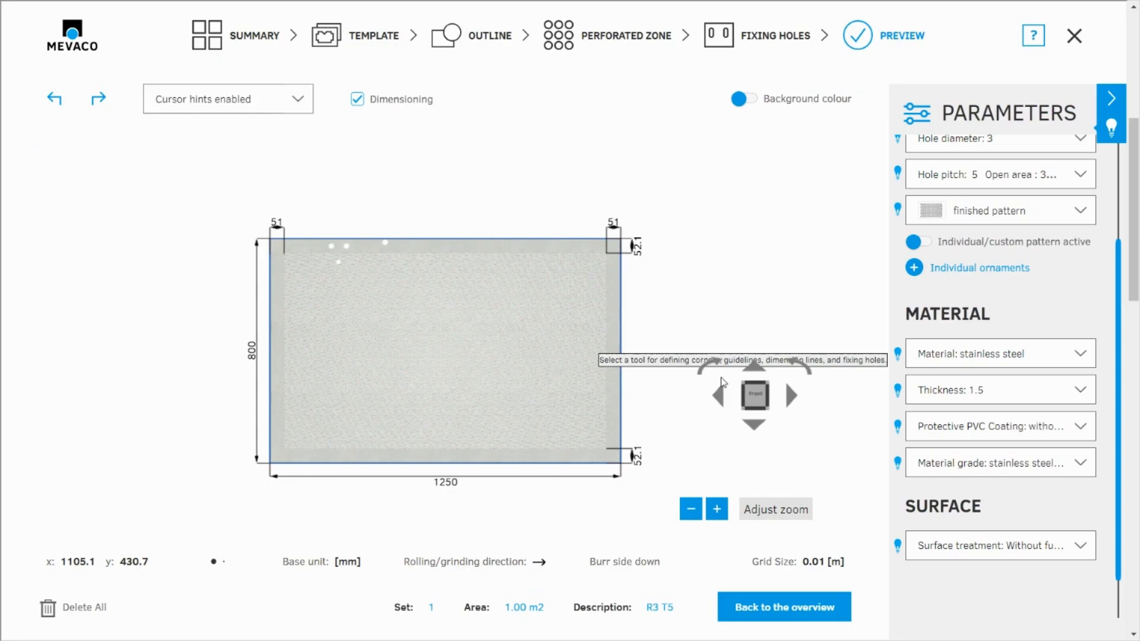
pyautogui.click(1112, 99)
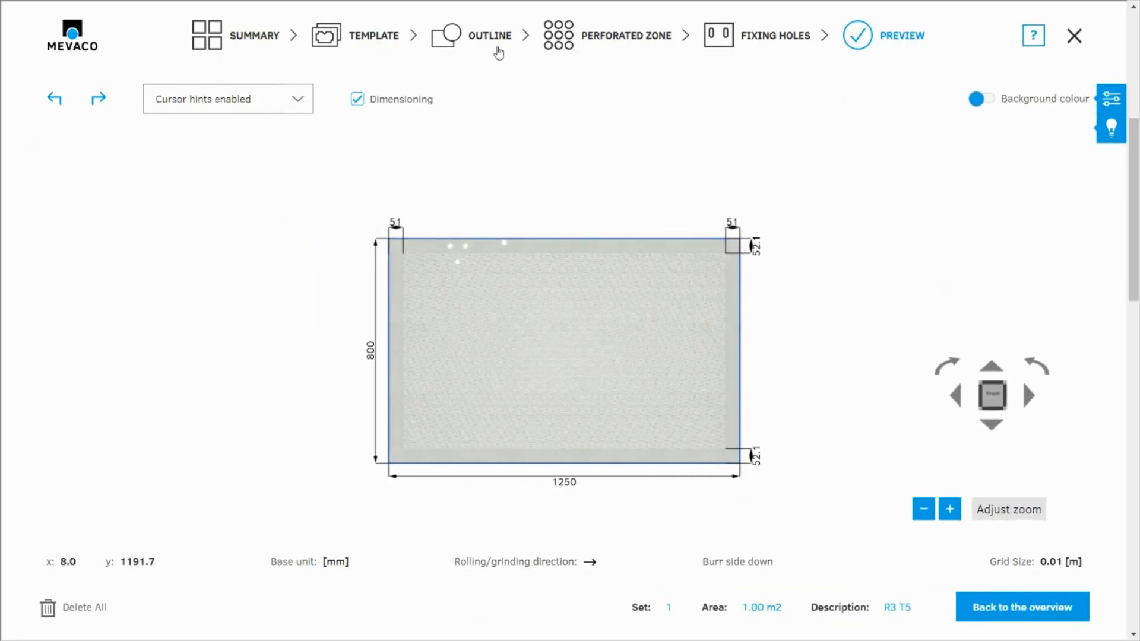
# - Go to the outline stage, hide the grid, and continue to the perforated zone stage
pyautogui.click(498, 52)
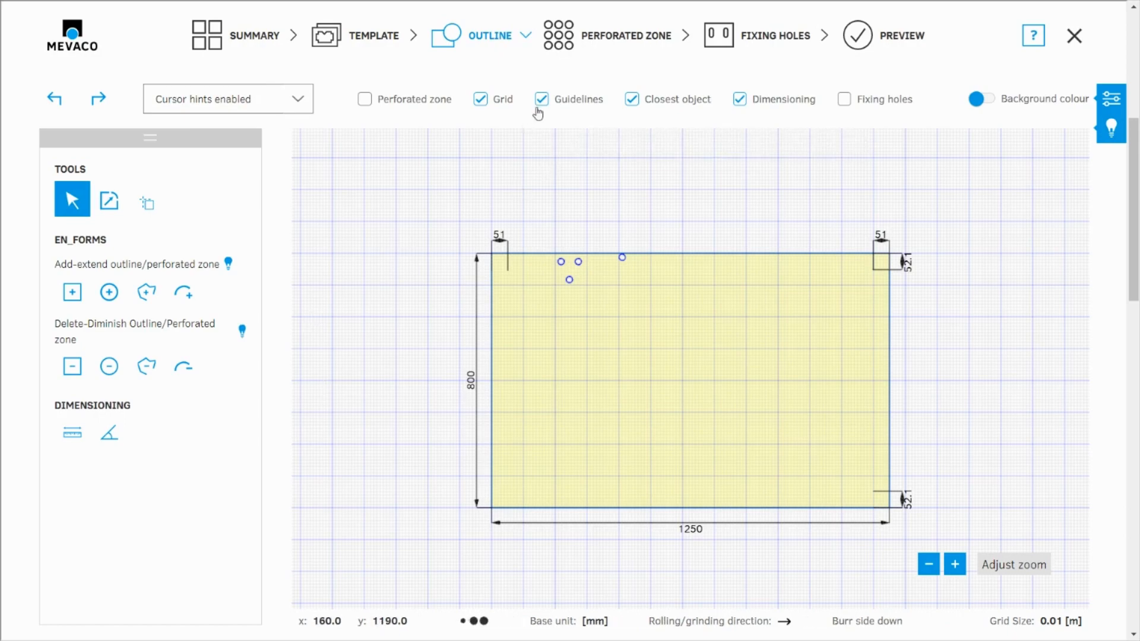
pyautogui.click(481, 100)
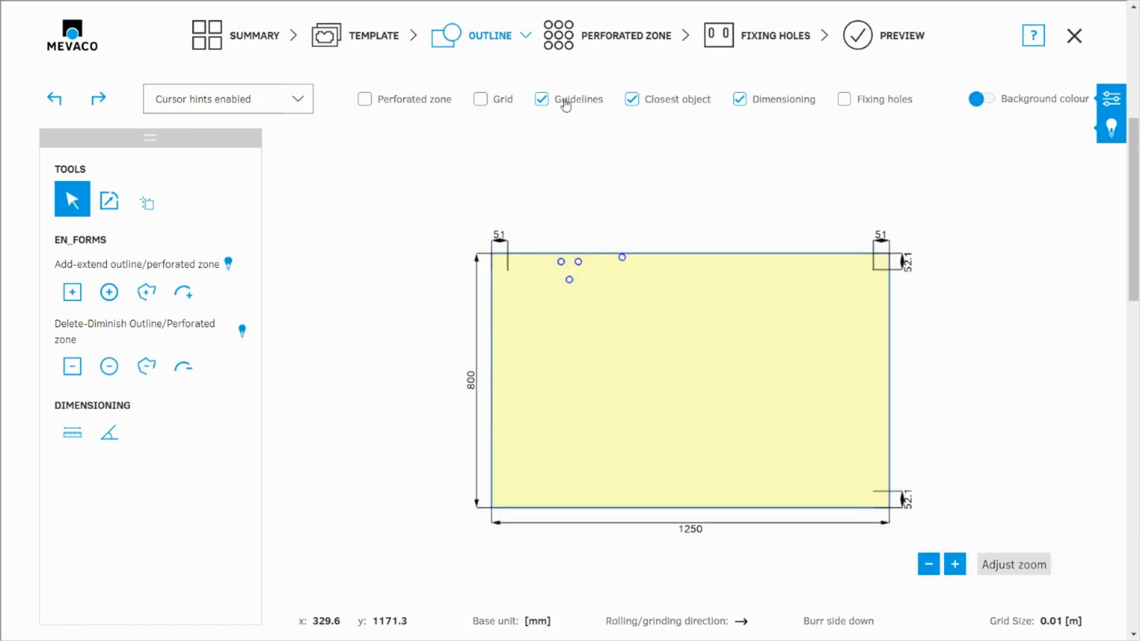
pyautogui.click(618, 36)
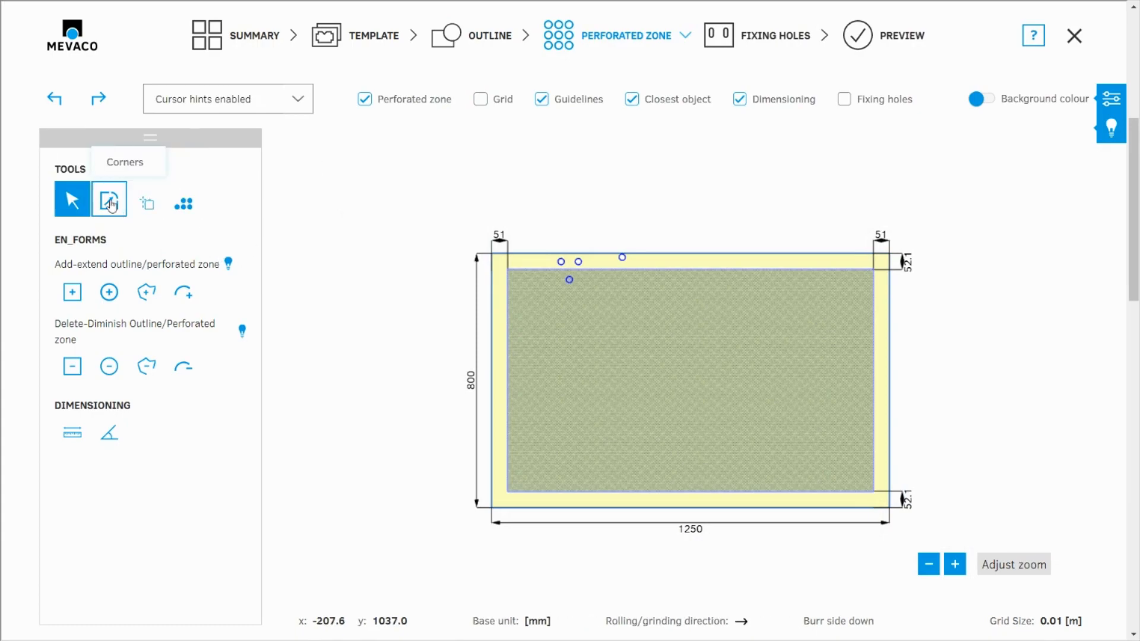
# - Apply a 40 by 40 mm notched corner to the sheet's lower-left corner
pyautogui.click(110, 201)
pyautogui.click(132, 252)
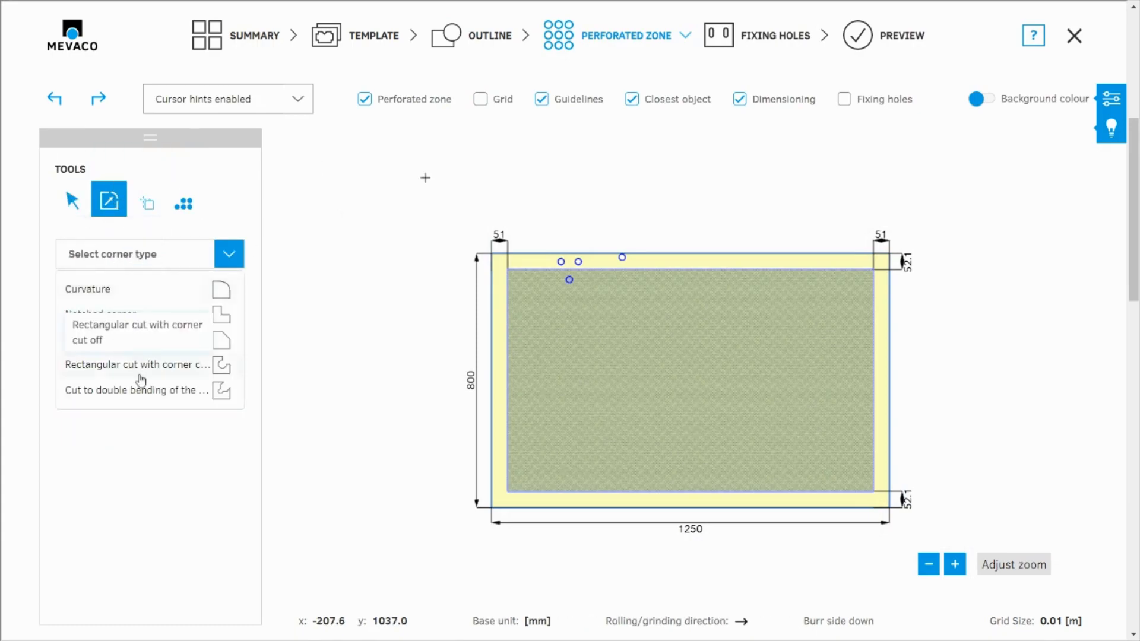
pyautogui.click(147, 322)
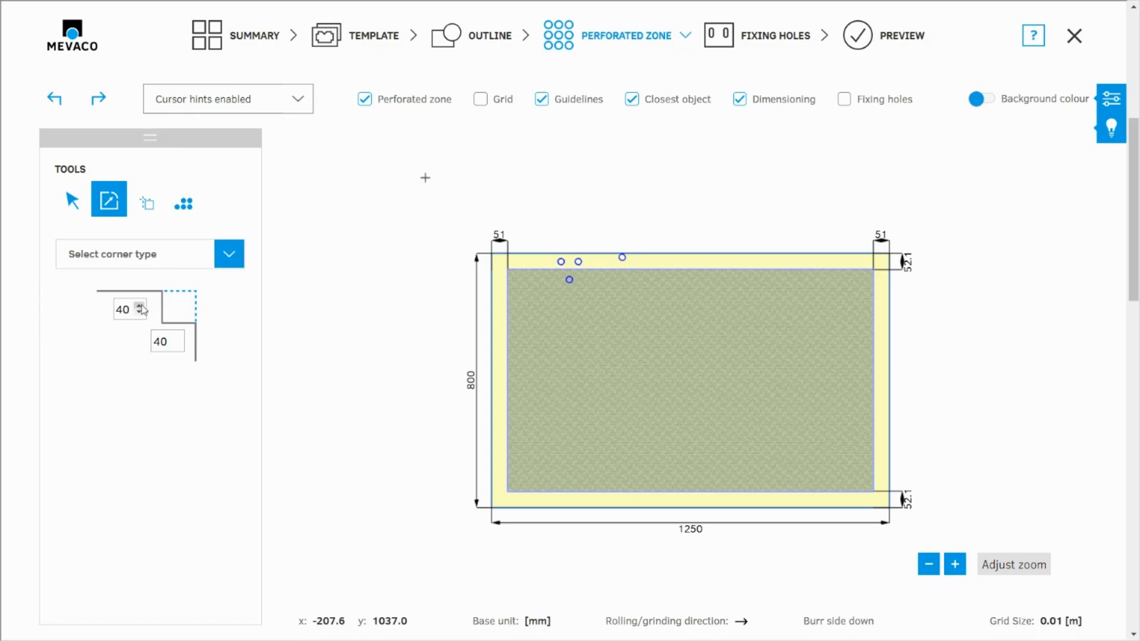
pyautogui.scroll(4, 491, 475)
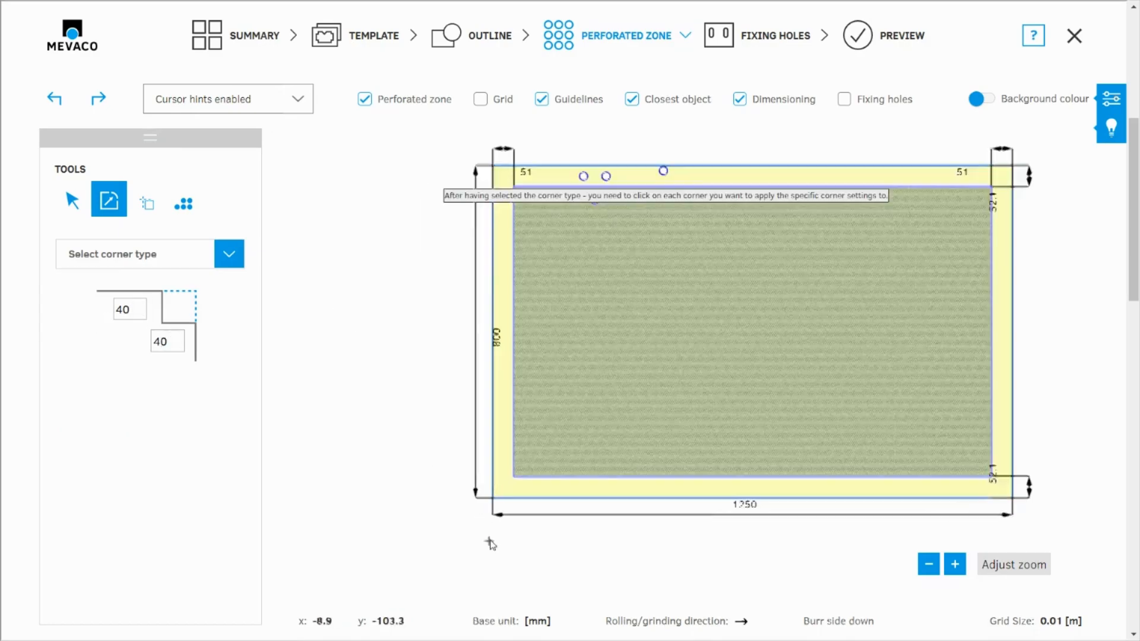
pyautogui.click(487, 454)
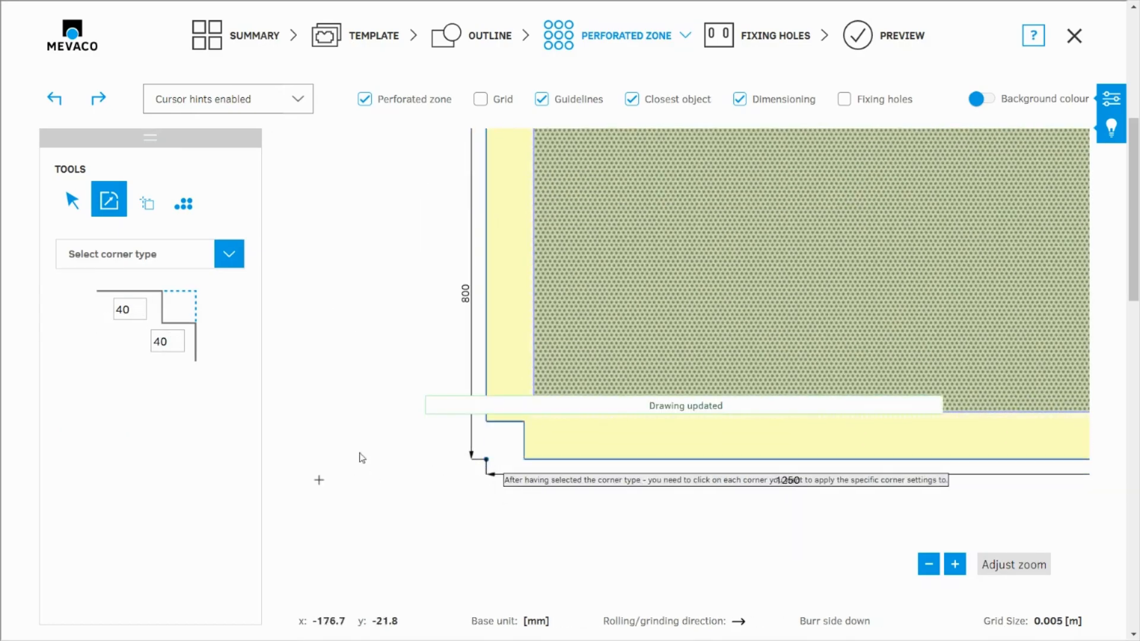
pyautogui.scroll(-1, 427, 394)
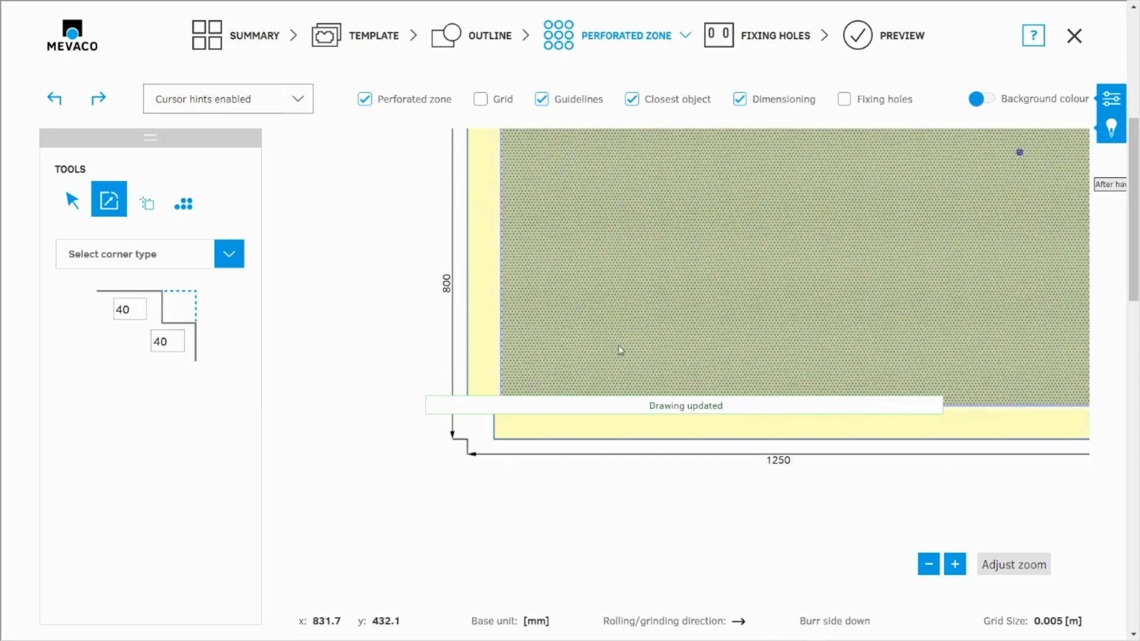
# - Set the notch dimensions to 140 by 140 mm and apply the notched corner to the sheet's lower-right corner
pyautogui.click(117, 310)
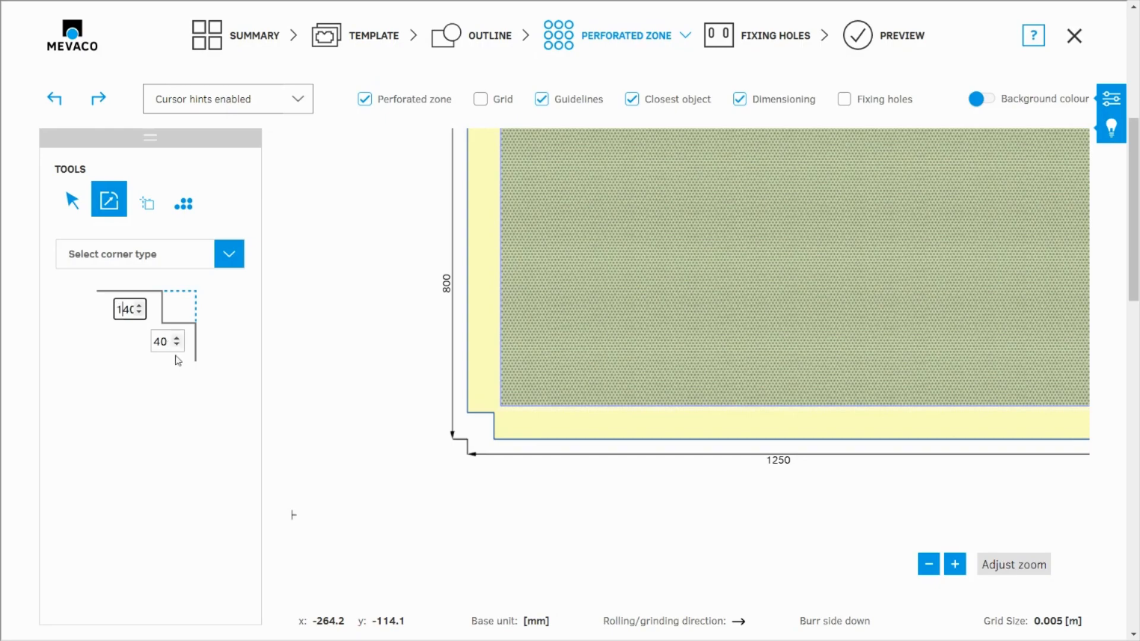
pyautogui.click(154, 342)
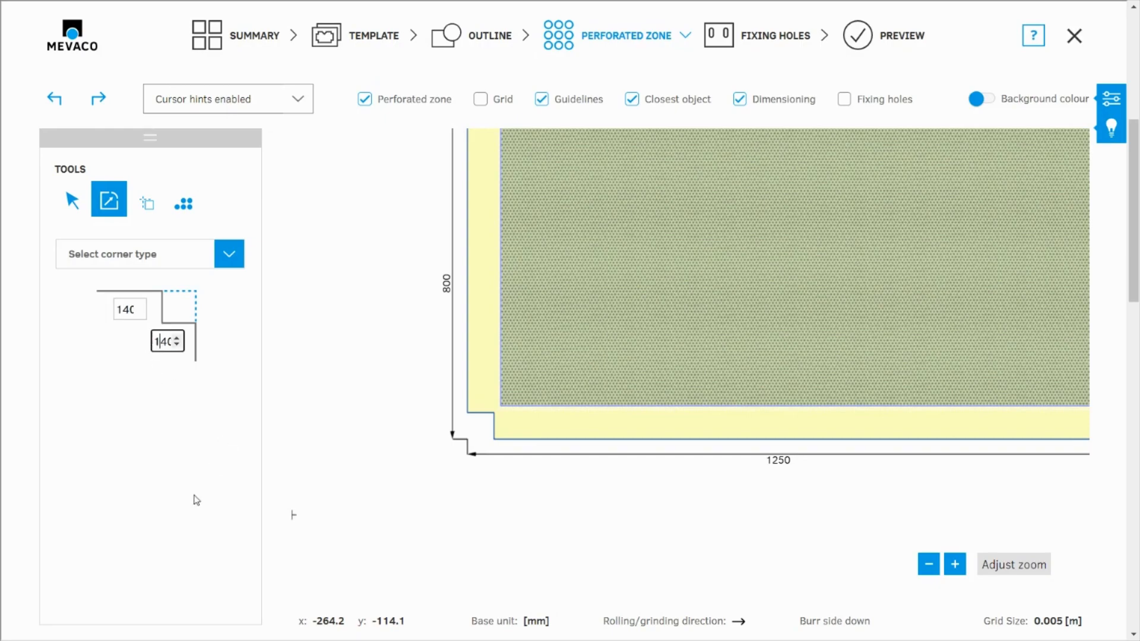
pyautogui.scroll(-5, 197, 501)
pyautogui.scroll(-5, 505, 449)
pyautogui.scroll(8, 855, 468)
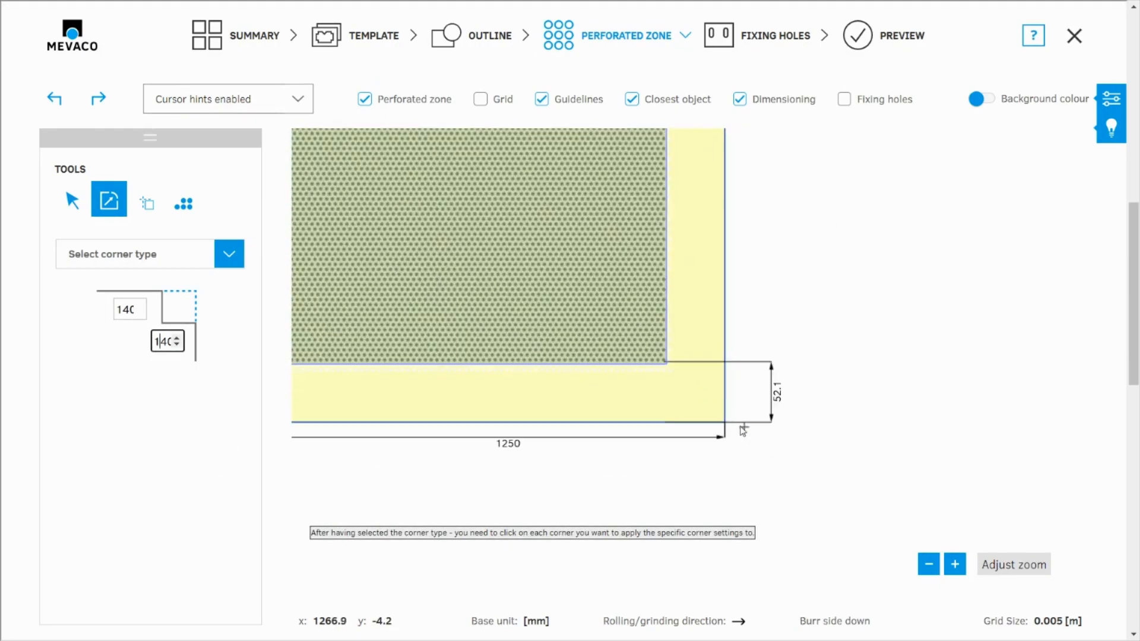
pyautogui.click(726, 423)
pyautogui.scroll(-3, 630, 510)
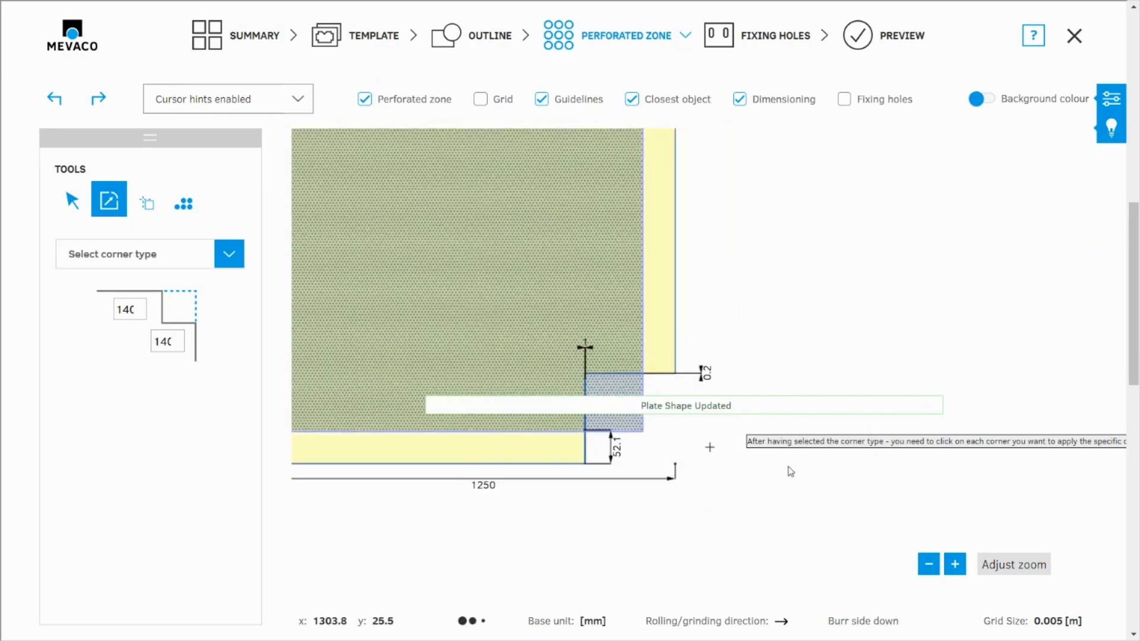
# - Read the error details for the lower-right notch and undo that corner cut
pyautogui.click(1113, 132)
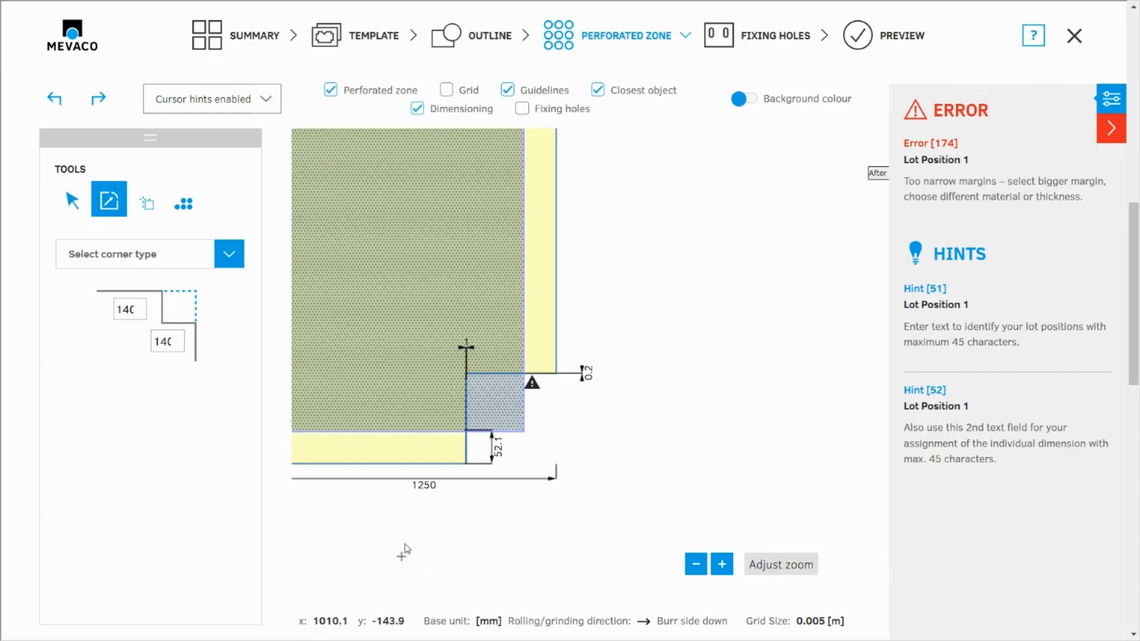
pyautogui.scroll(-2, 737, 404)
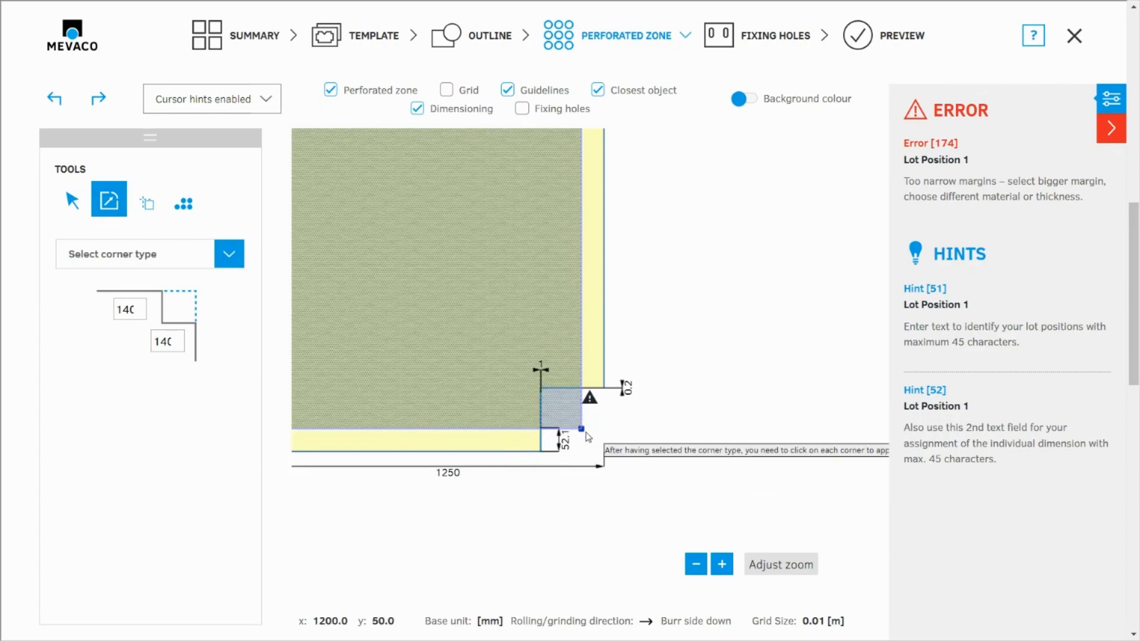
pyautogui.moveTo(592, 388)
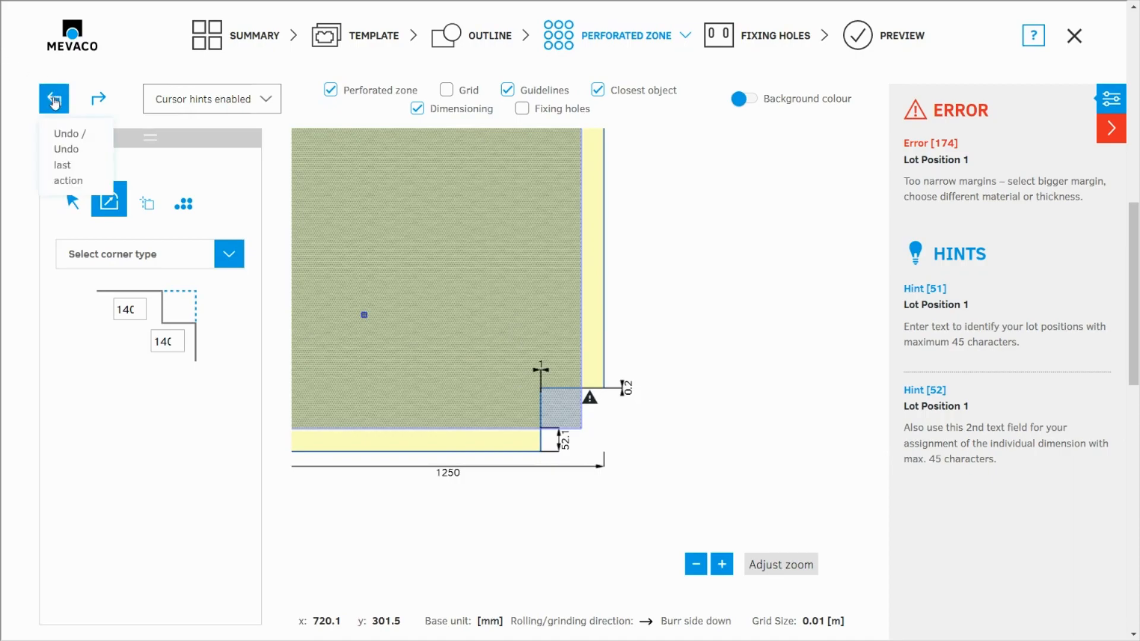
pyautogui.click(54, 101)
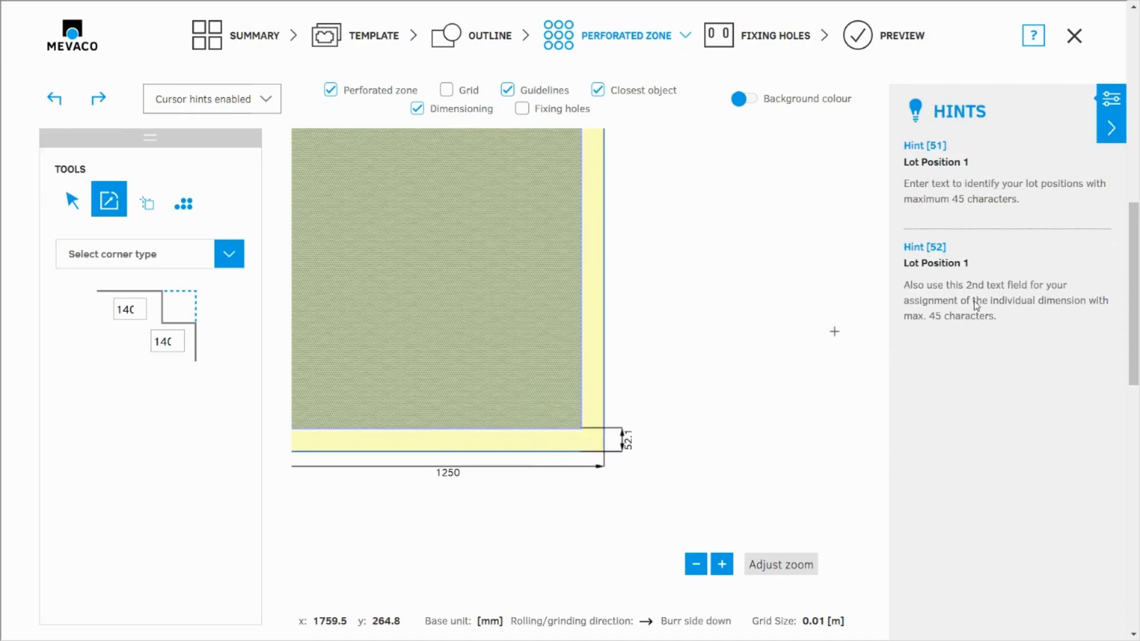
pyautogui.scroll(-3, 764, 473)
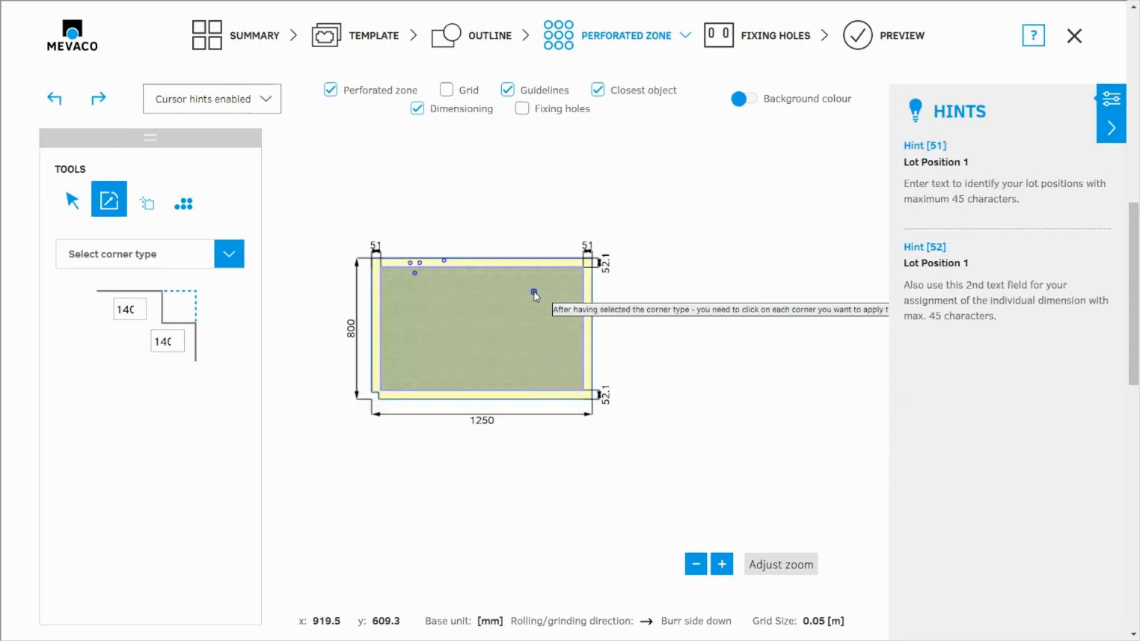